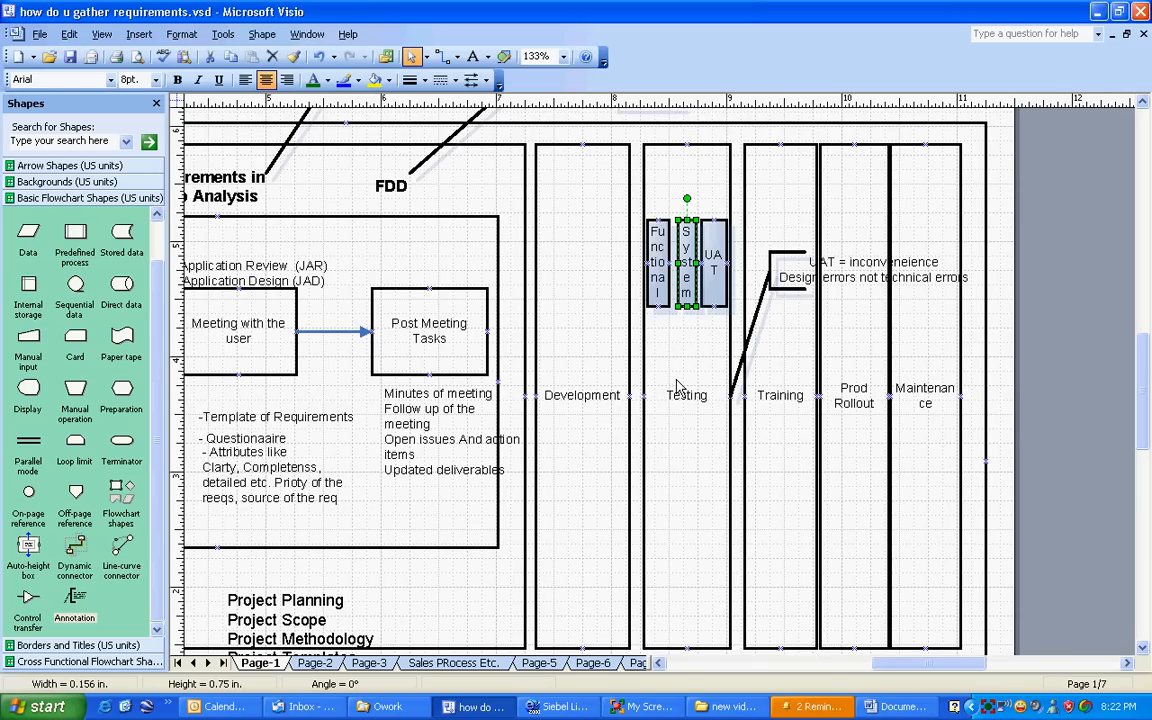
click(577, 502)
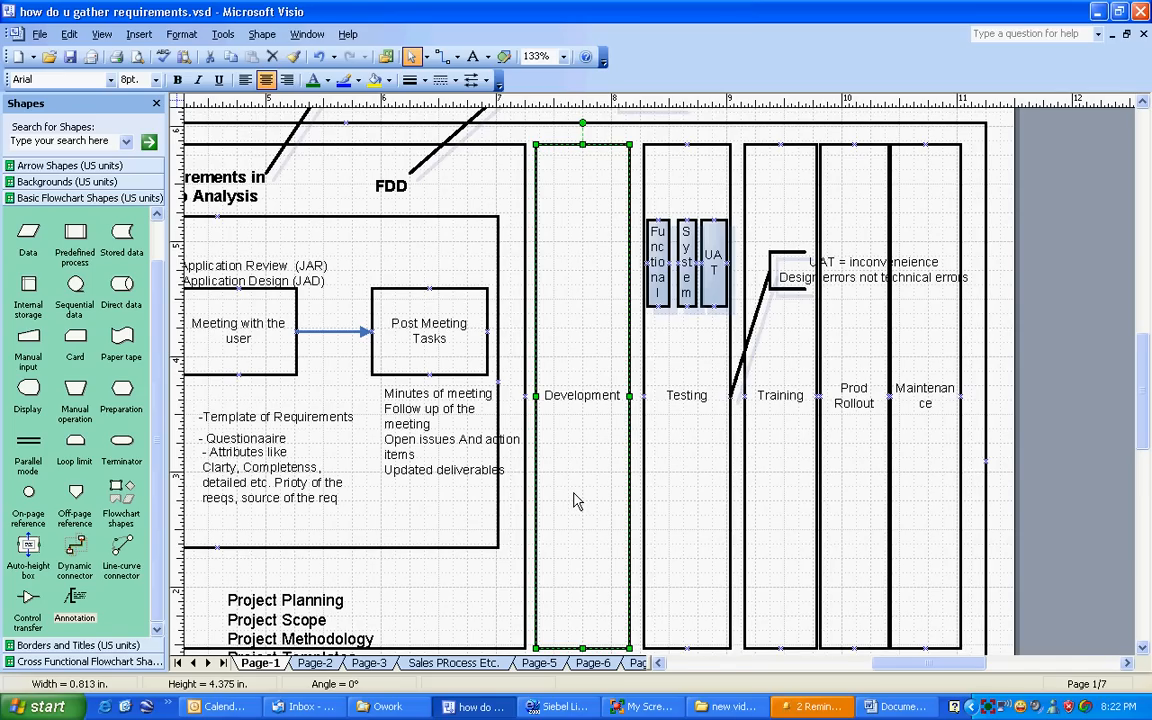
click(718, 262)
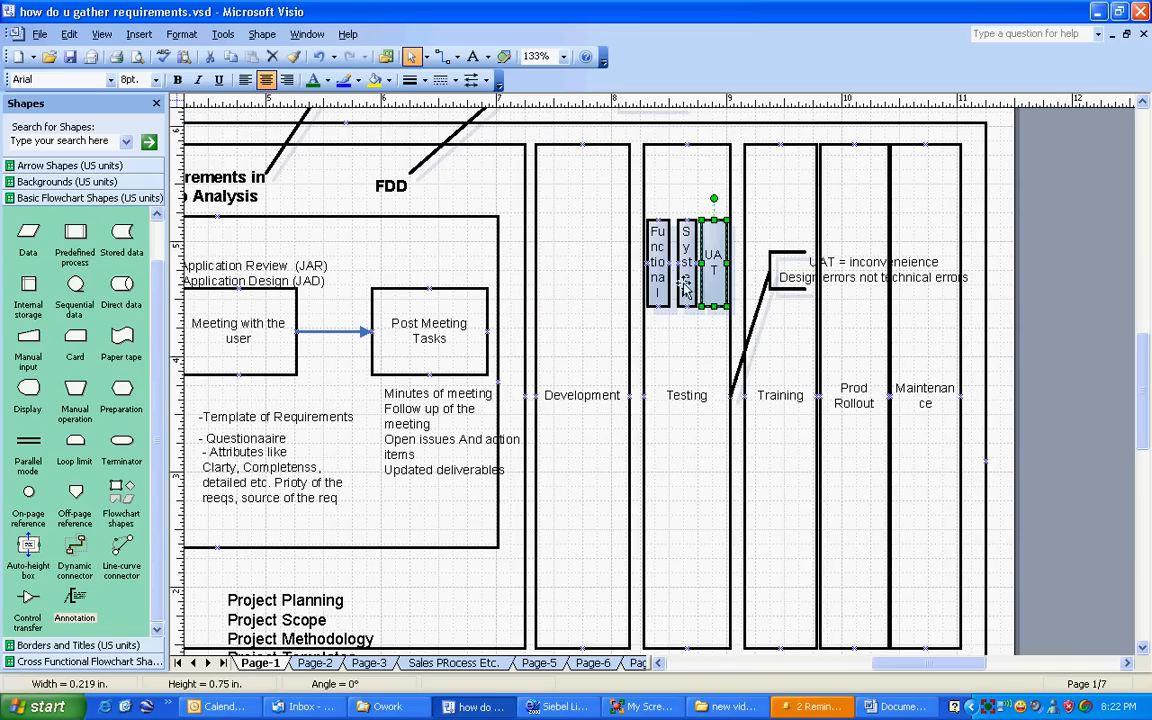
Step: Switch to Siebel Life Sciences, add a blank site record under My Sites and try to create a new trip report for it
key(alt+Tab)
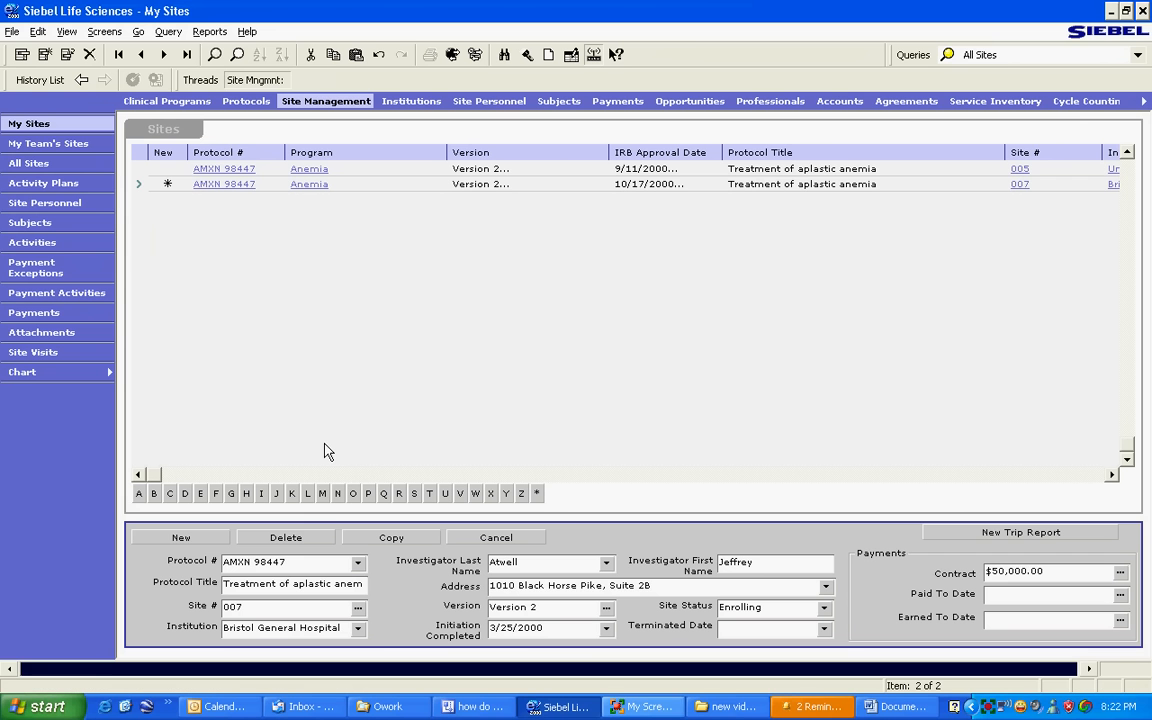
click(201, 537)
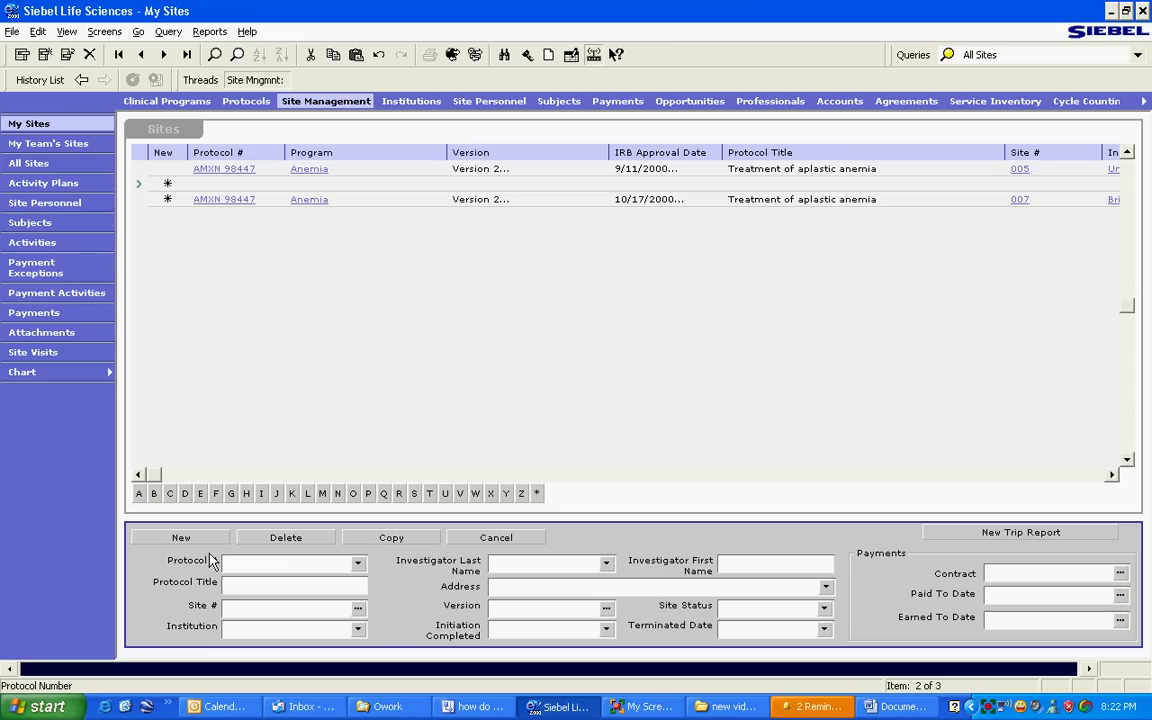
click(756, 566)
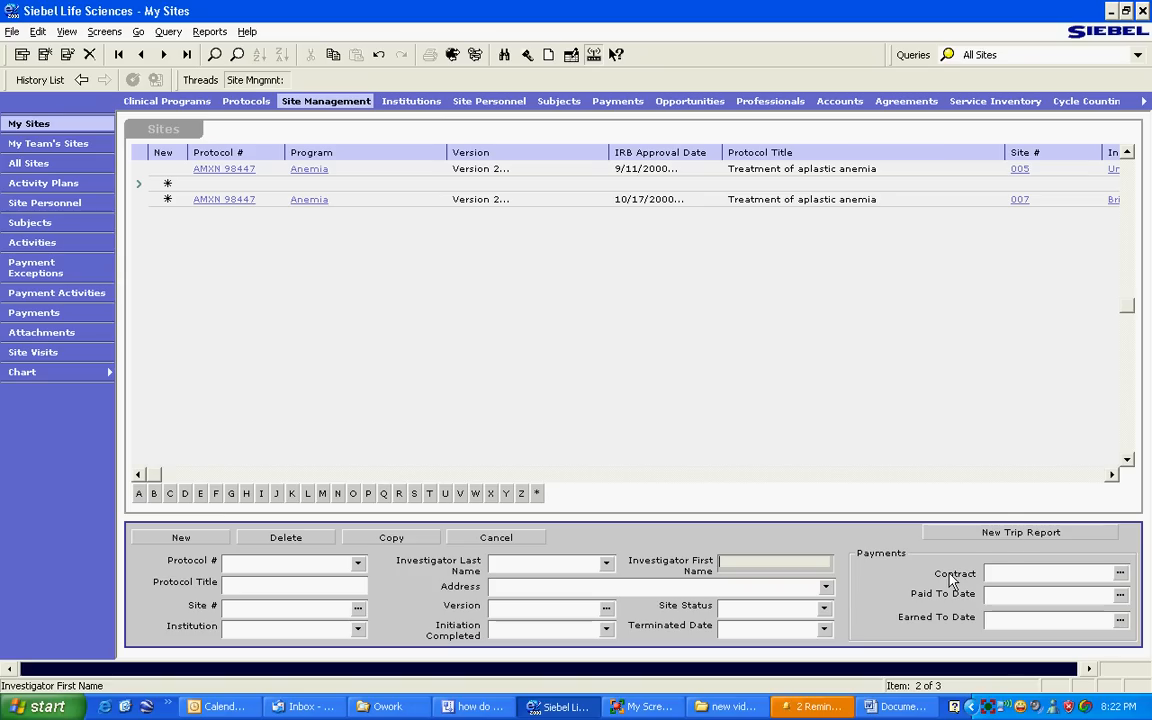
click(1010, 532)
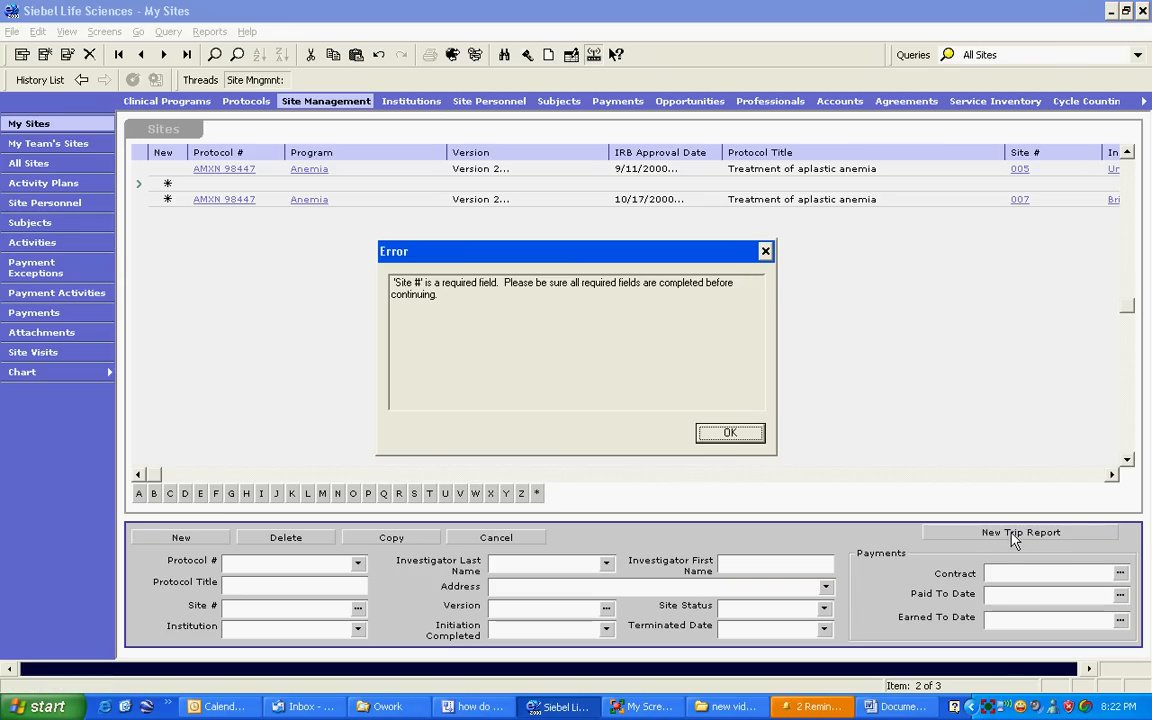
click(724, 431)
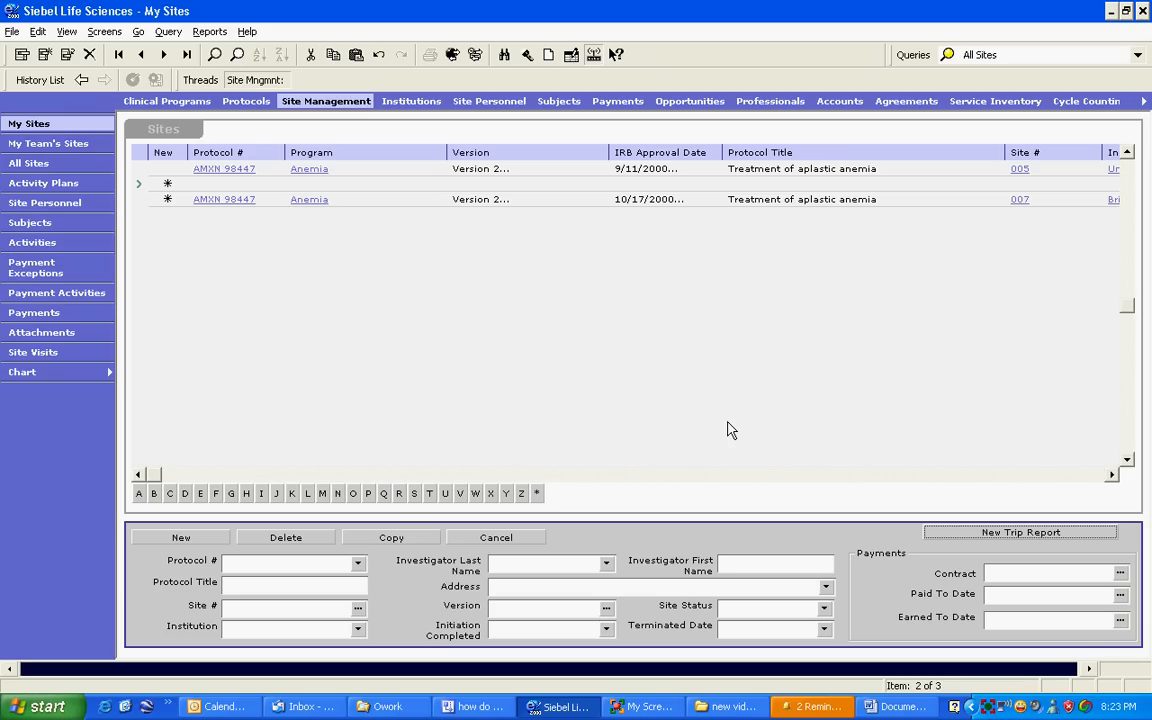
Step: View the USER ACCEPTANCE TEST document in Word and return to the Visio diagram
click(895, 708)
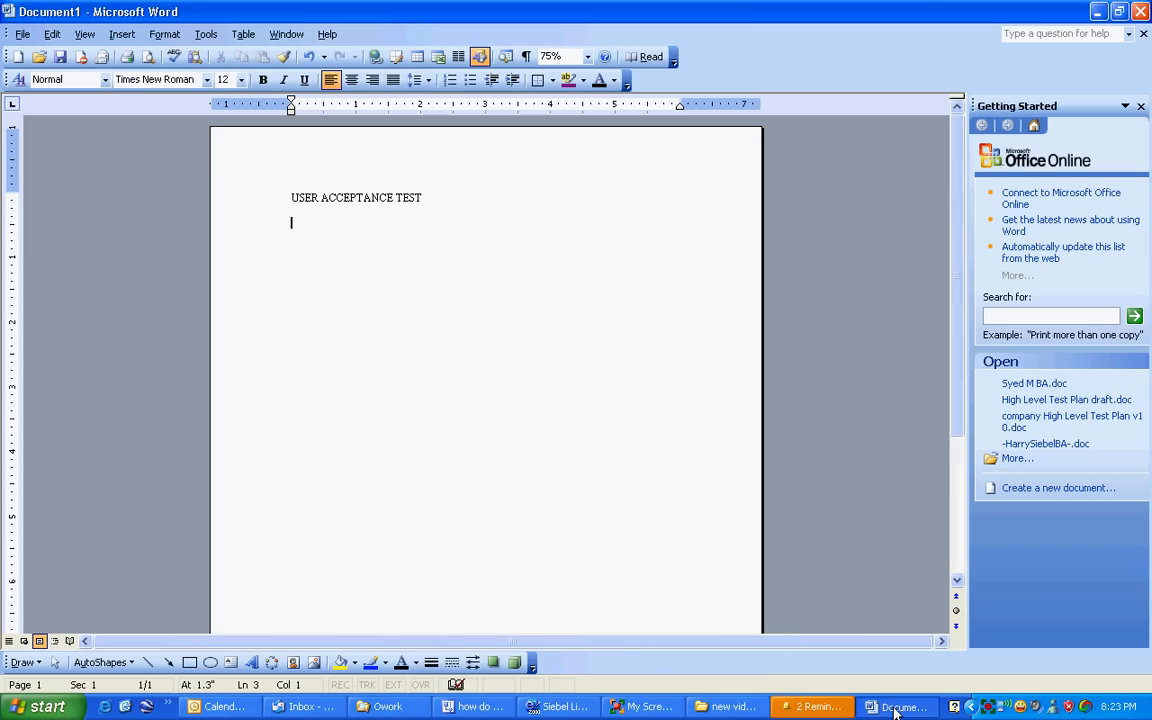
click(474, 706)
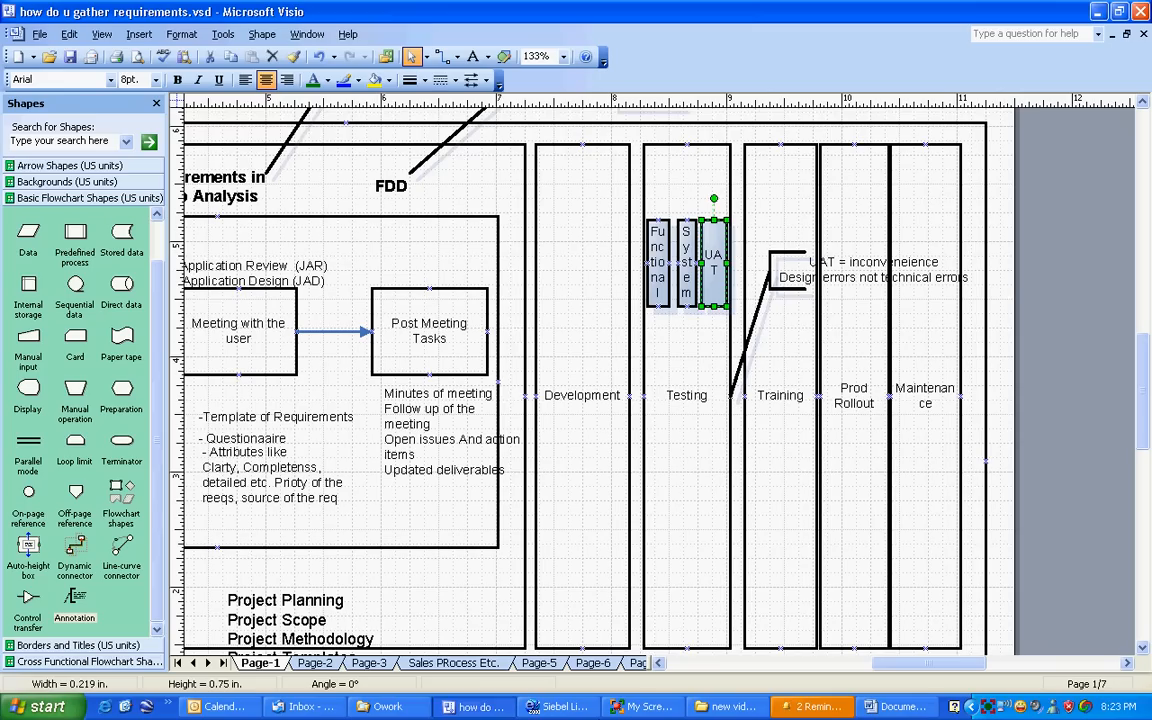
drag(636, 200, 696, 343)
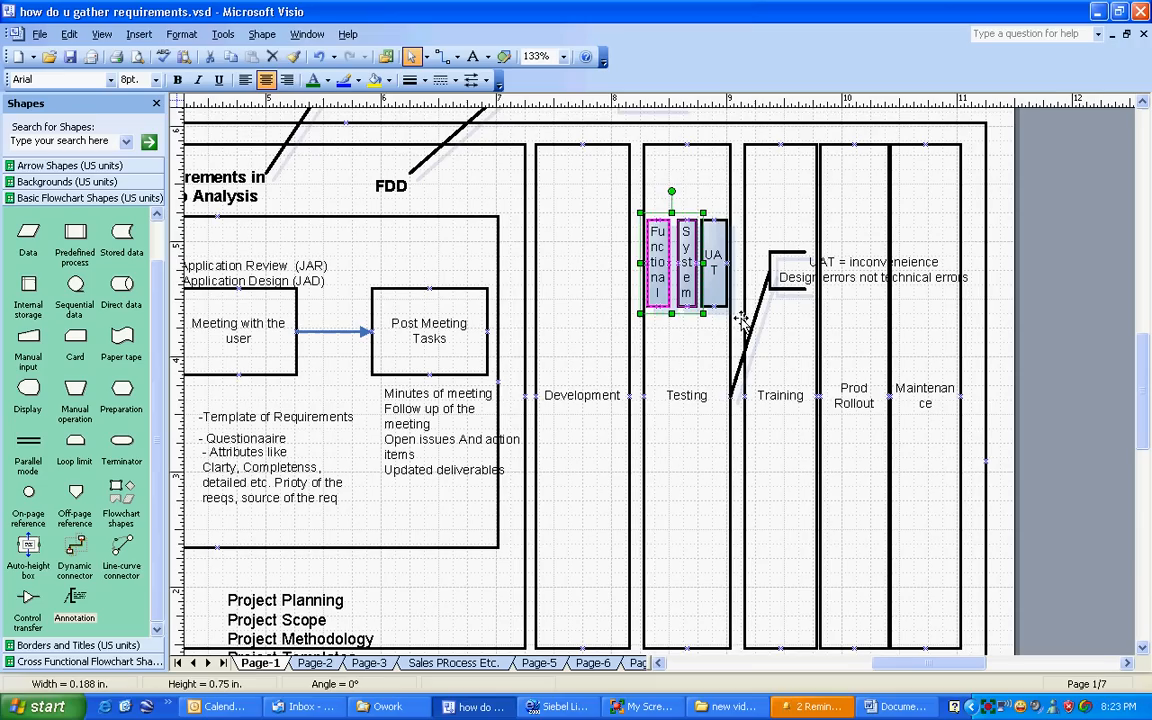
click(700, 206)
drag(699, 202, 736, 334)
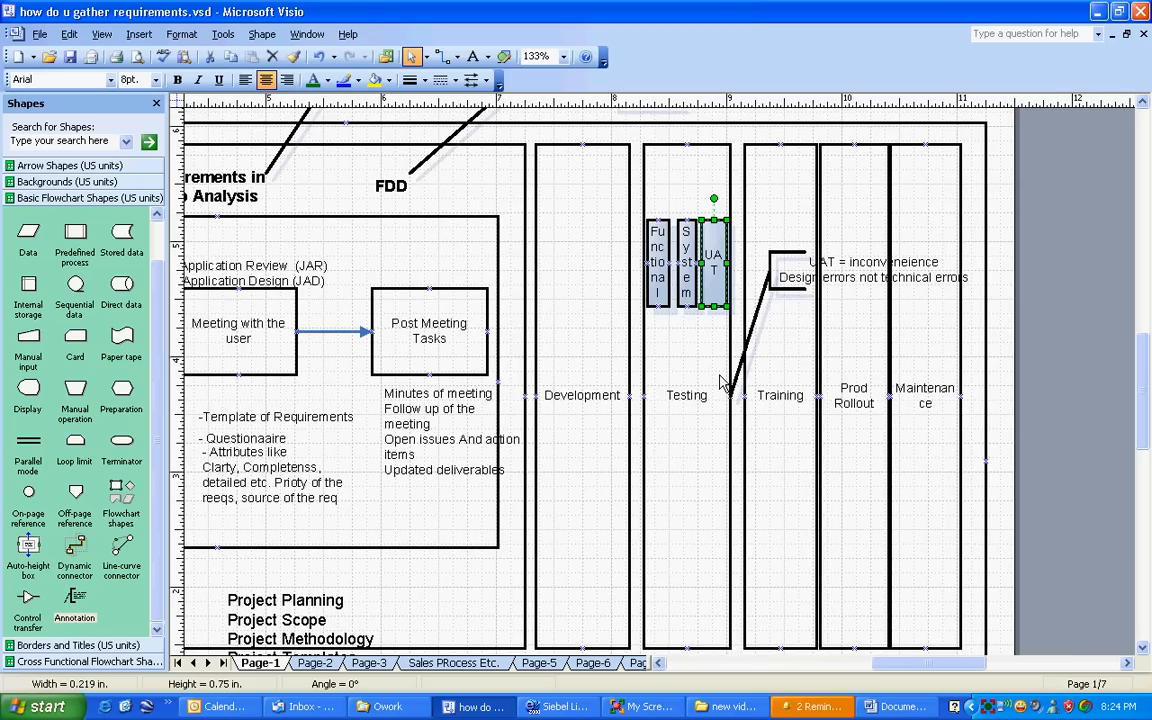
click(694, 185)
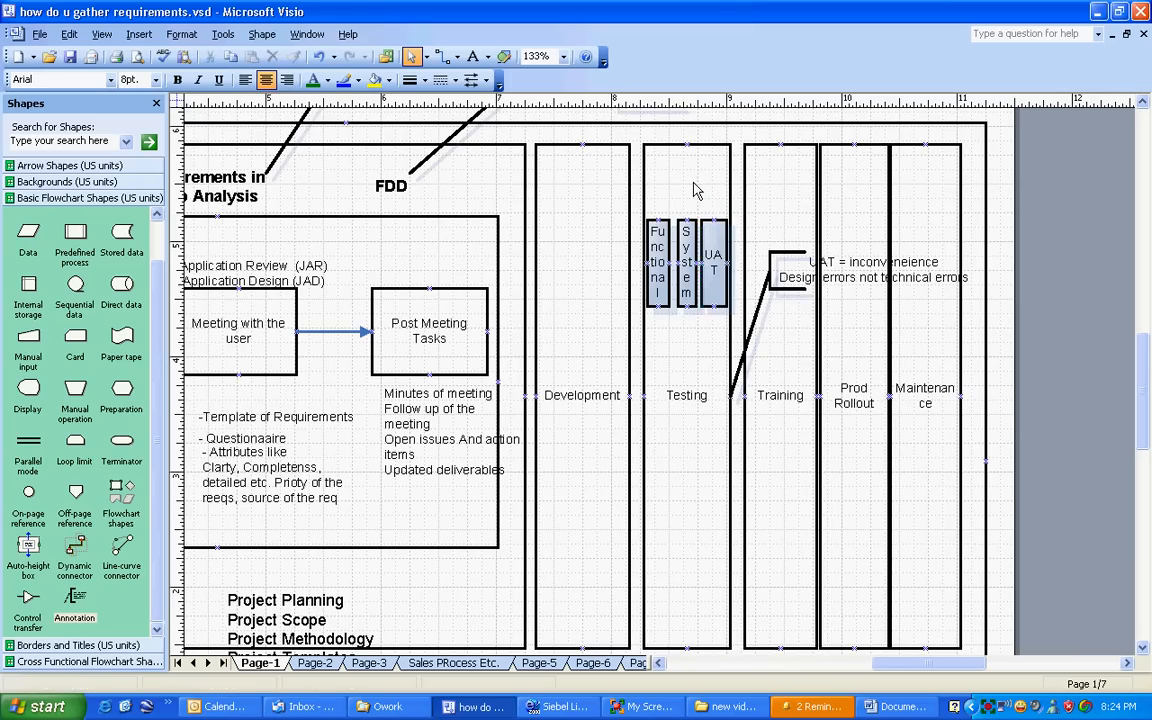
click(707, 258)
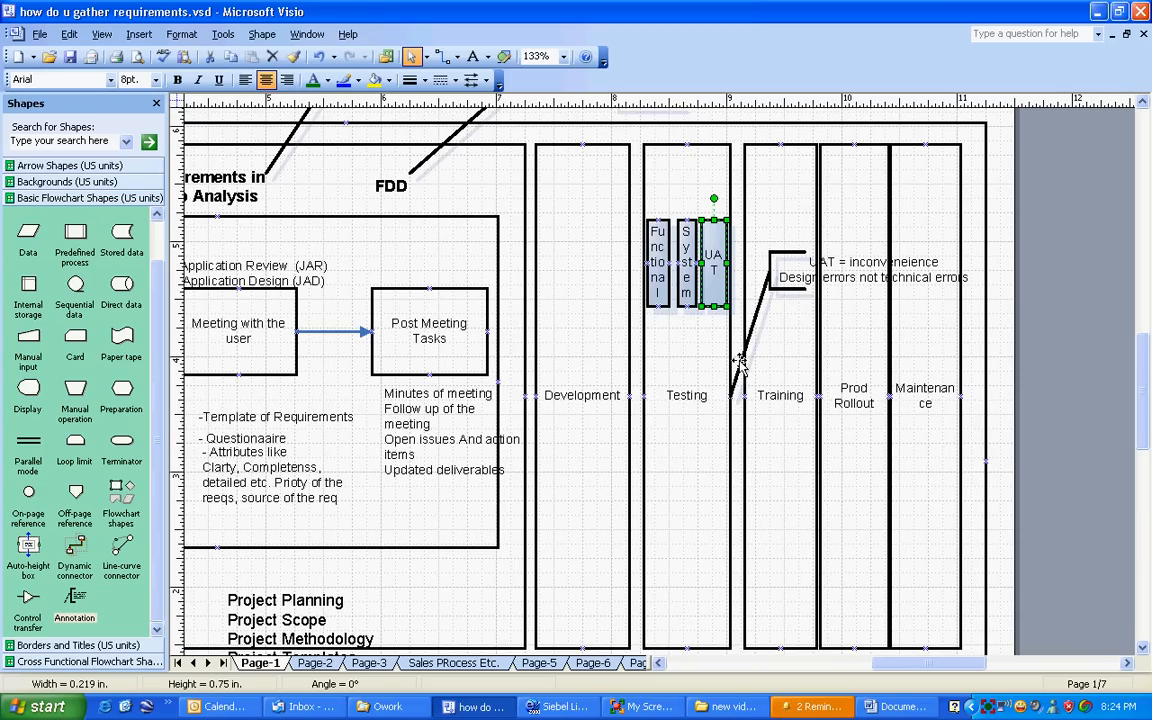
Step: Look at the blank site record form in Siebel Life Sciences and return to the Visio diagram
click(558, 707)
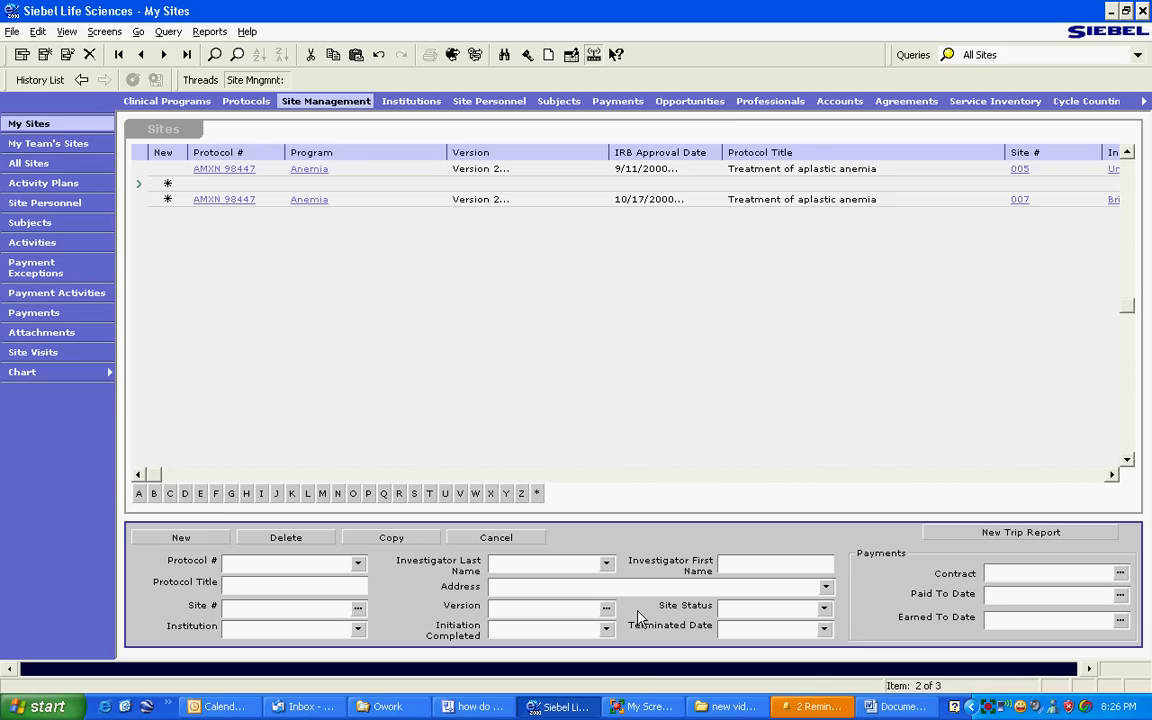
click(485, 707)
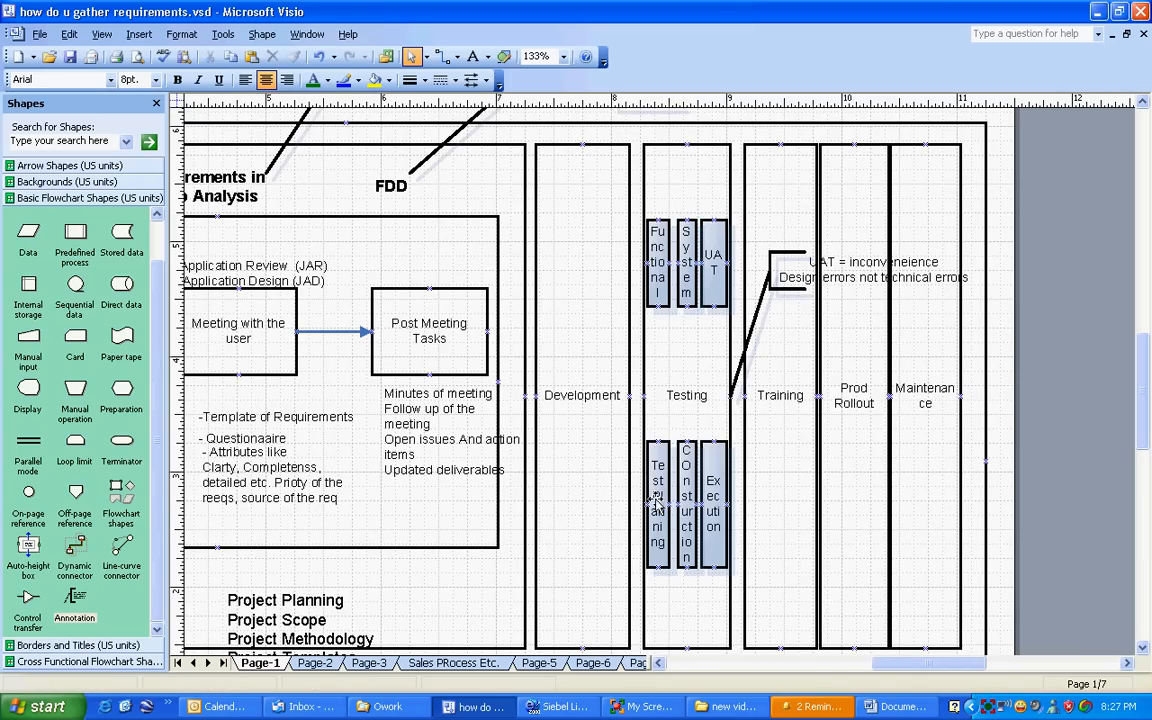
Step: Move the Test Planning and COnsturction boxes side by side into the lower part of the Development column, each about 0.375 in. wide
click(686, 500)
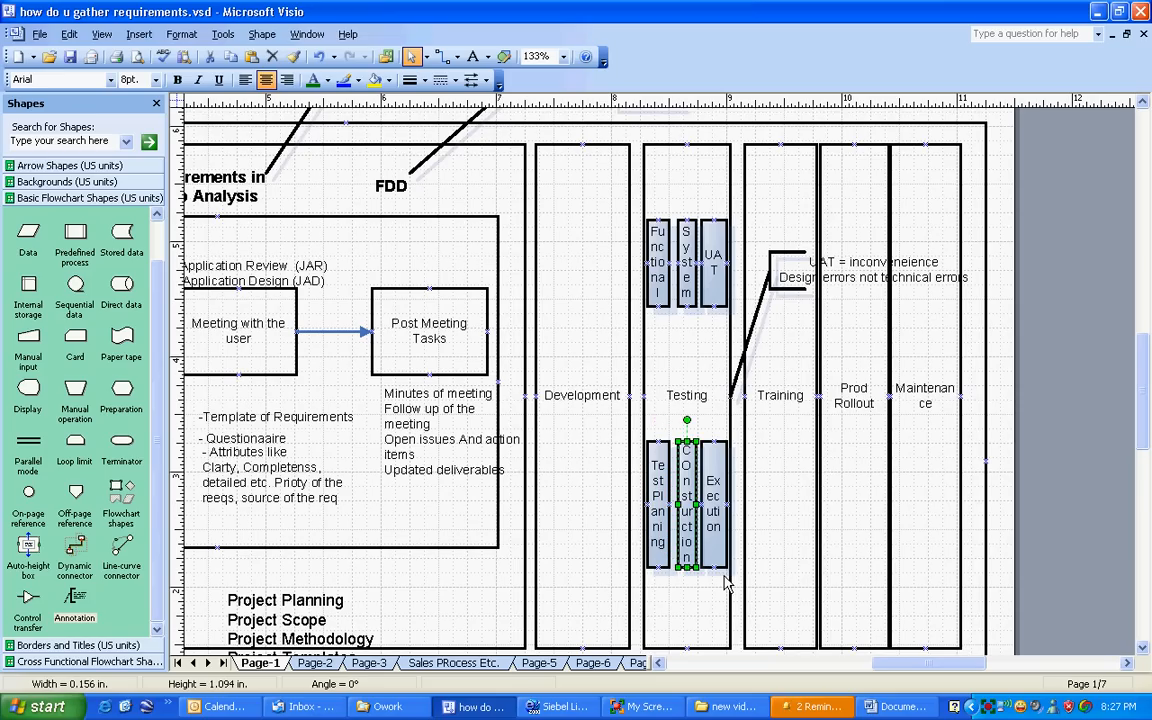
click(708, 535)
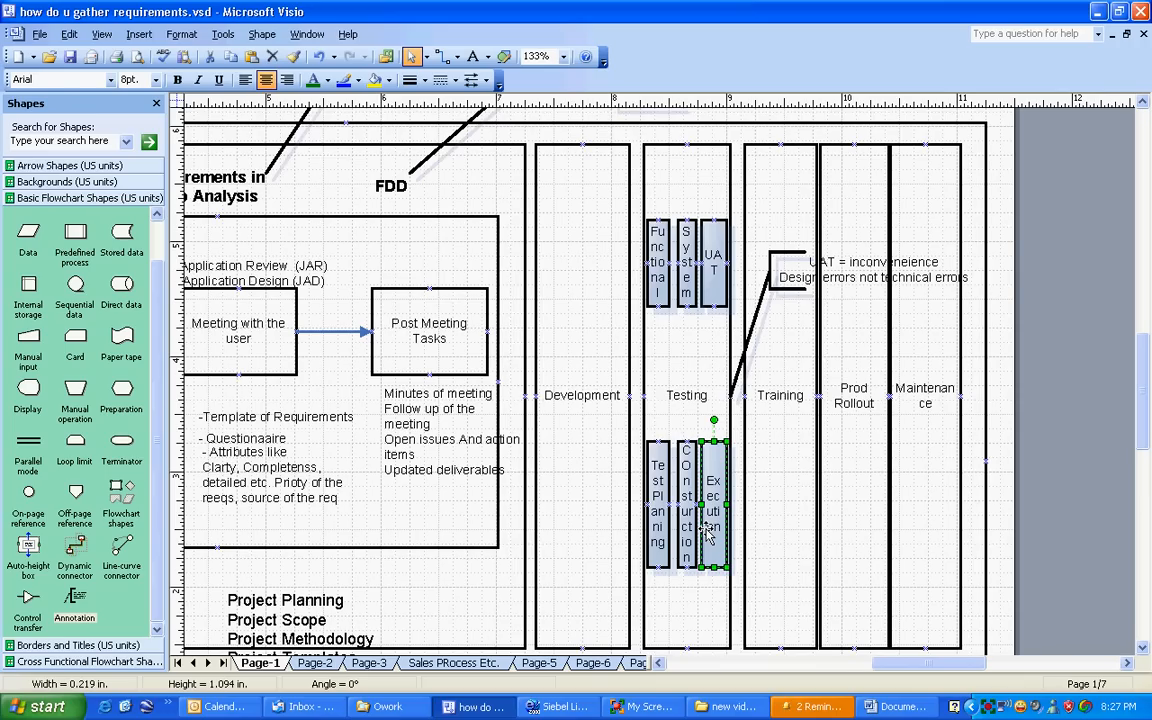
click(660, 505)
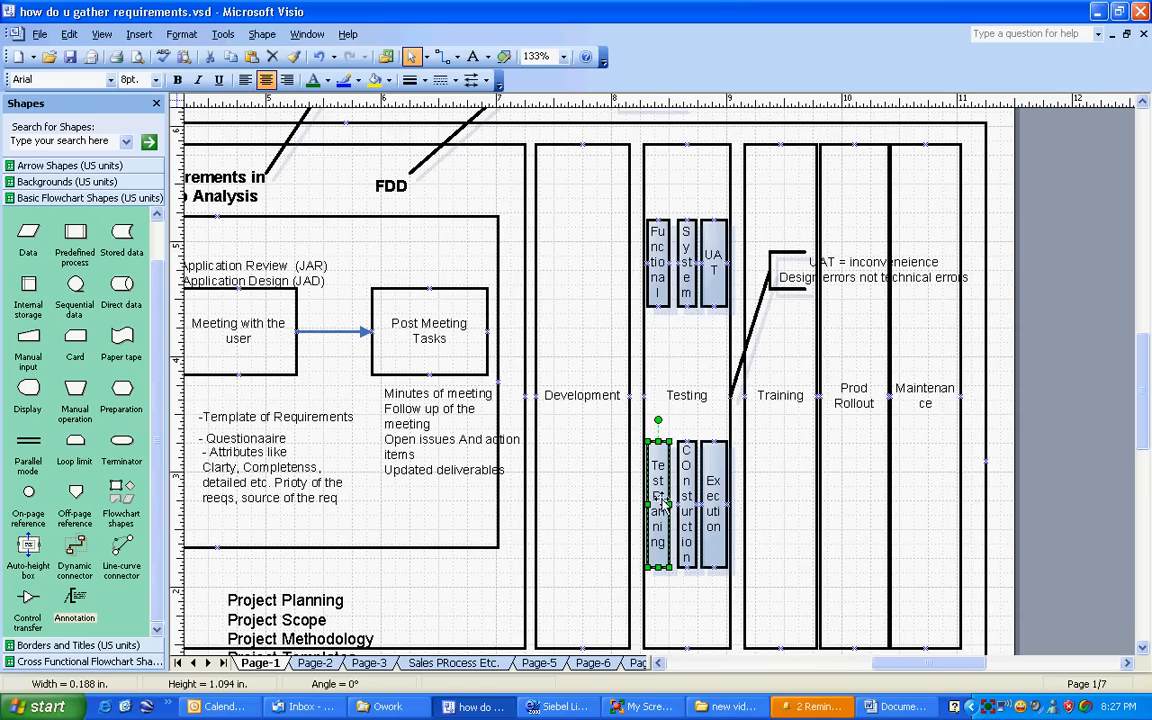
drag(660, 505, 627, 588)
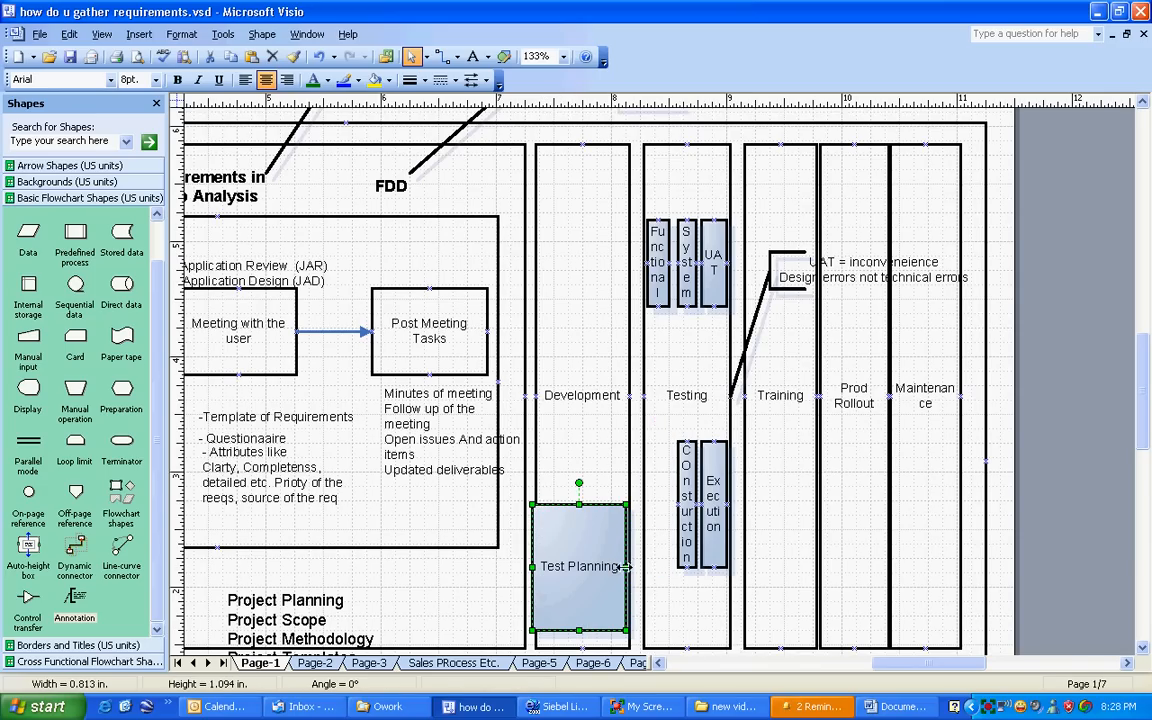
drag(626, 567, 576, 561)
drag(681, 496, 627, 567)
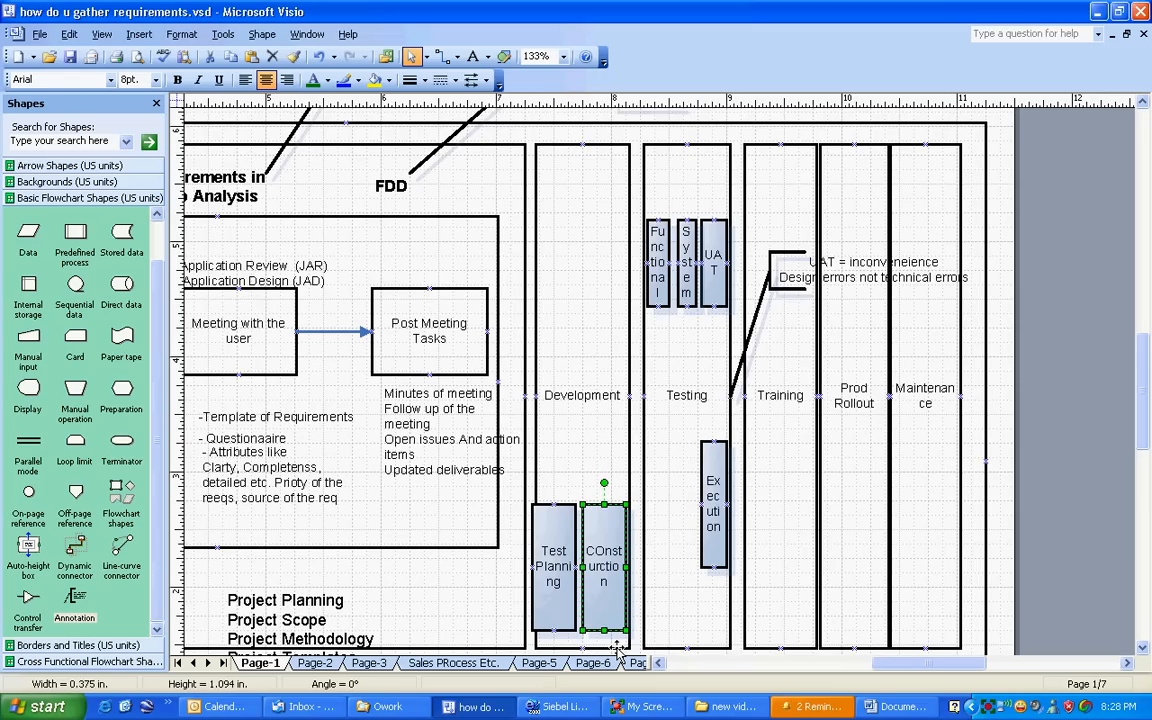
Step: Widen the Execution box to about 0.688 in. so it spans the Testing column
click(713, 505)
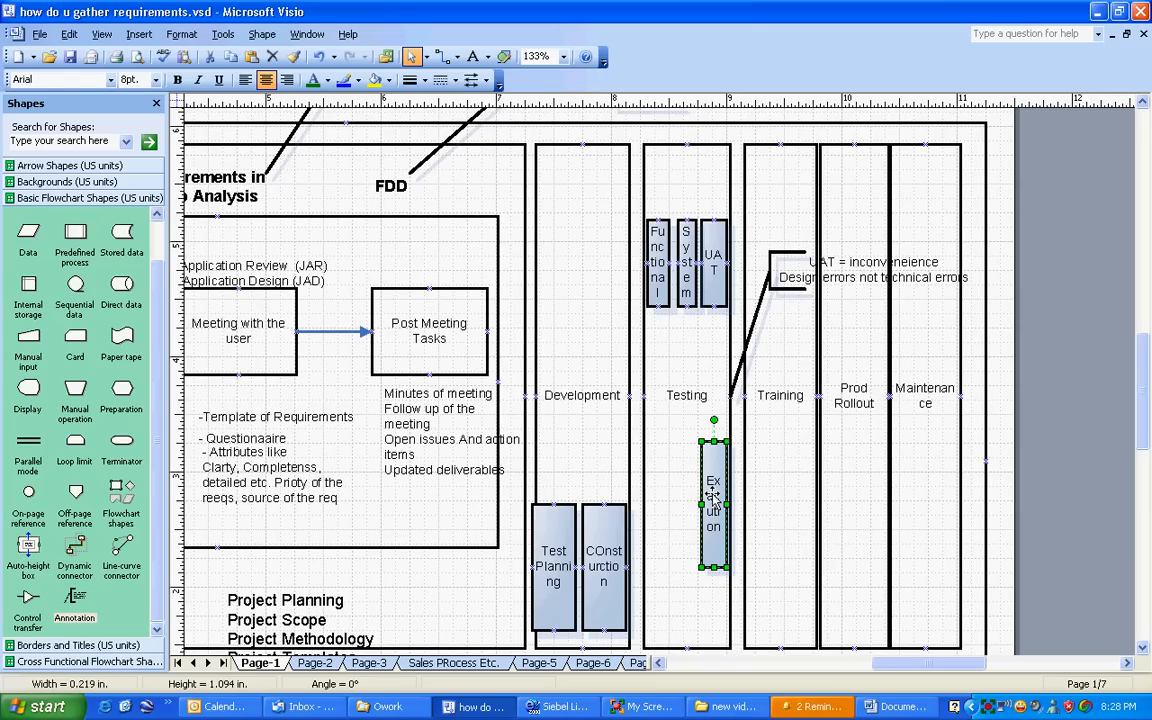
drag(701, 504, 646, 503)
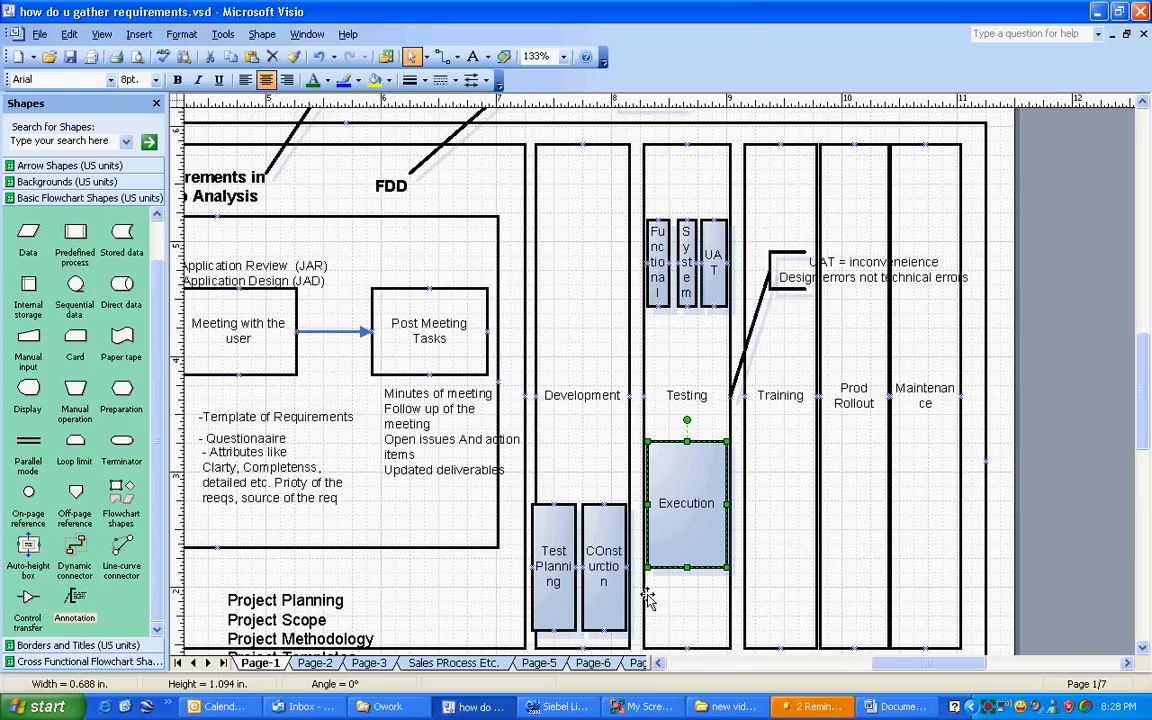
click(596, 583)
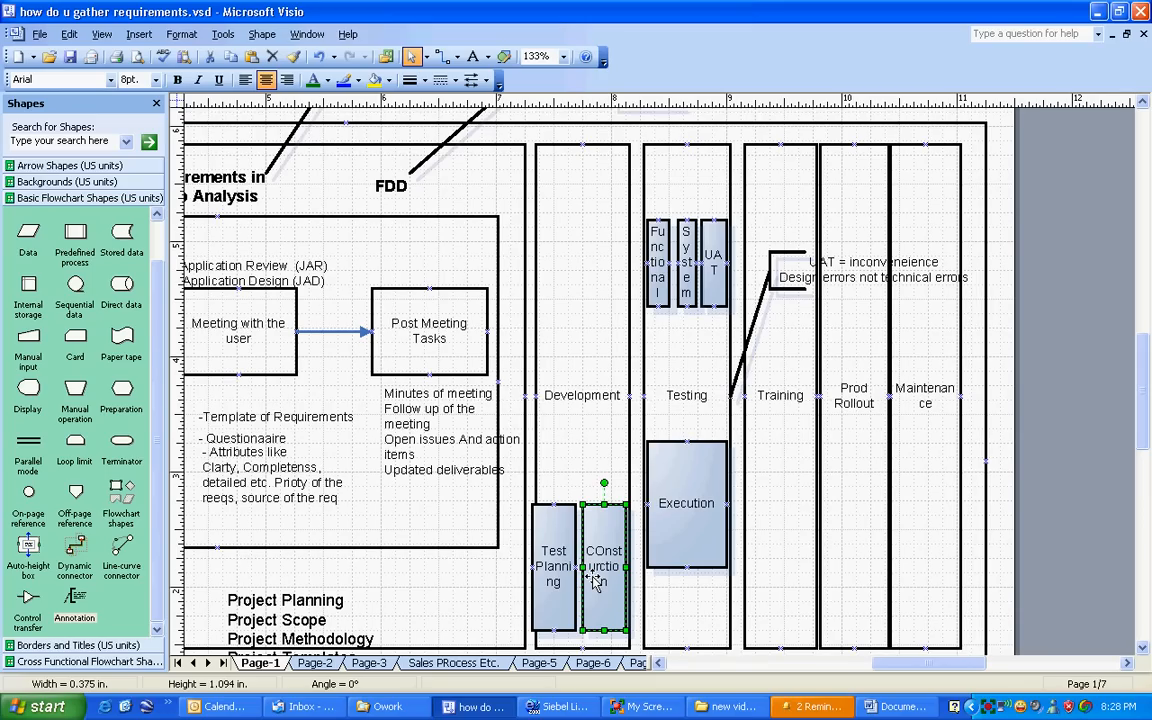
click(561, 494)
click(604, 548)
click(714, 262)
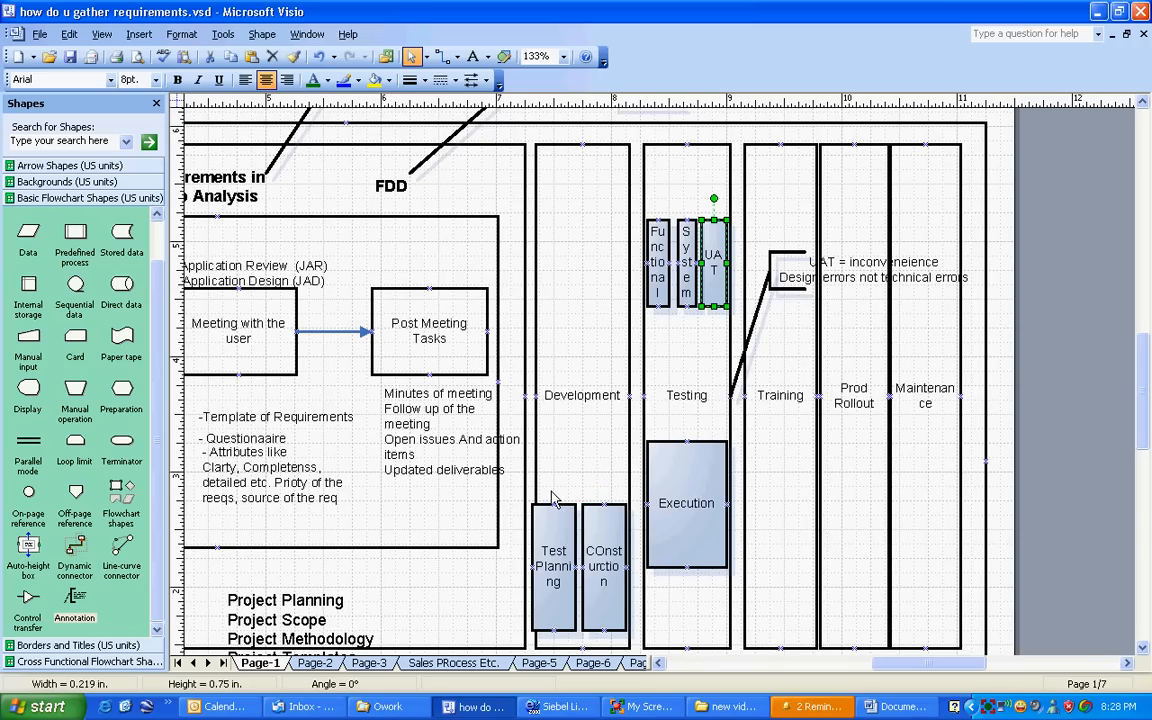
click(556, 570)
click(604, 560)
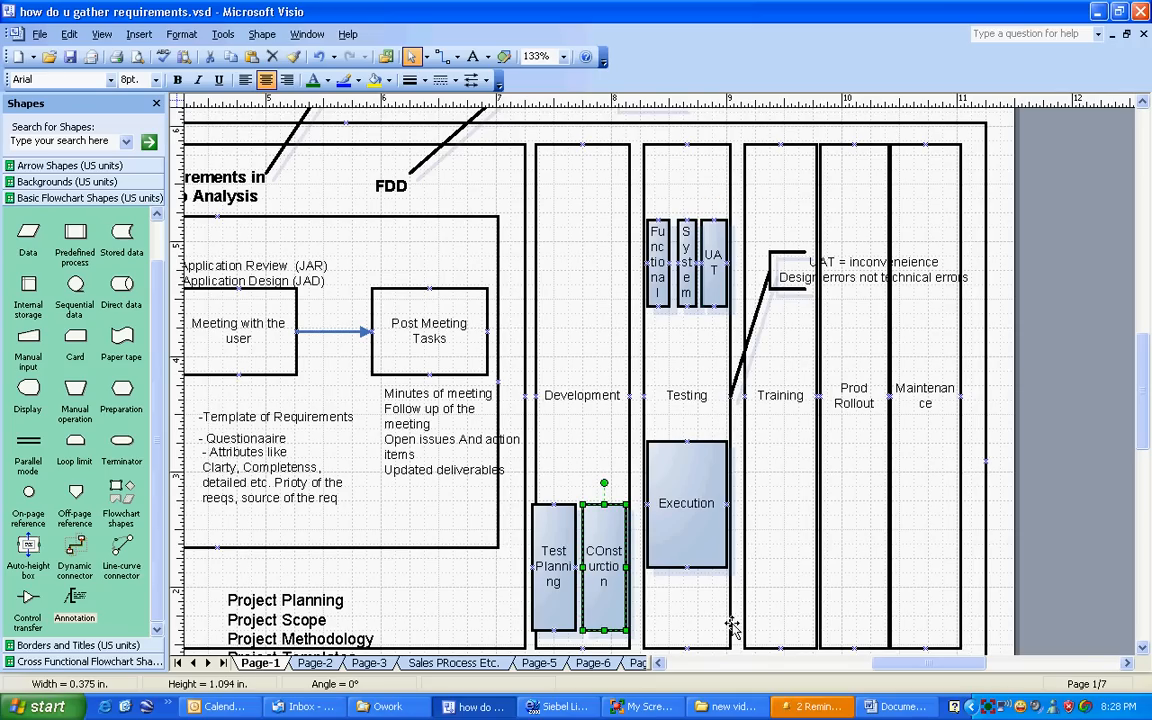
Step: Narrow the Execution box to about 0.156 in. and center it in the Testing column below the System box
click(675, 510)
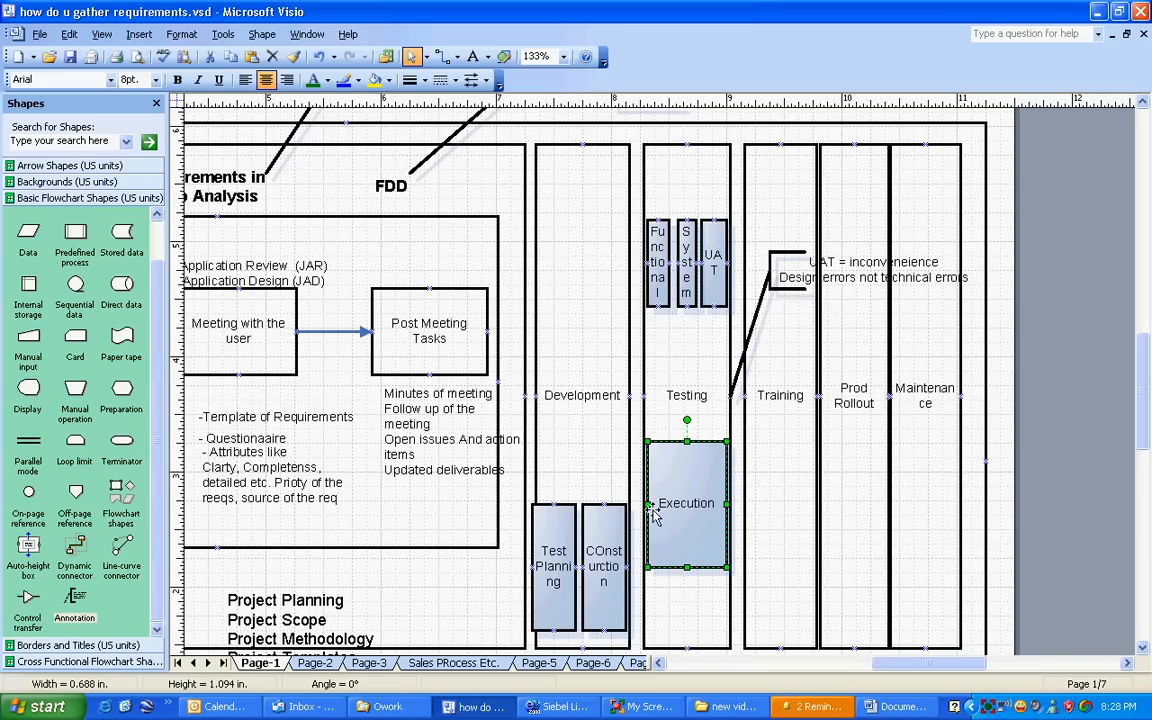
drag(647, 503, 709, 503)
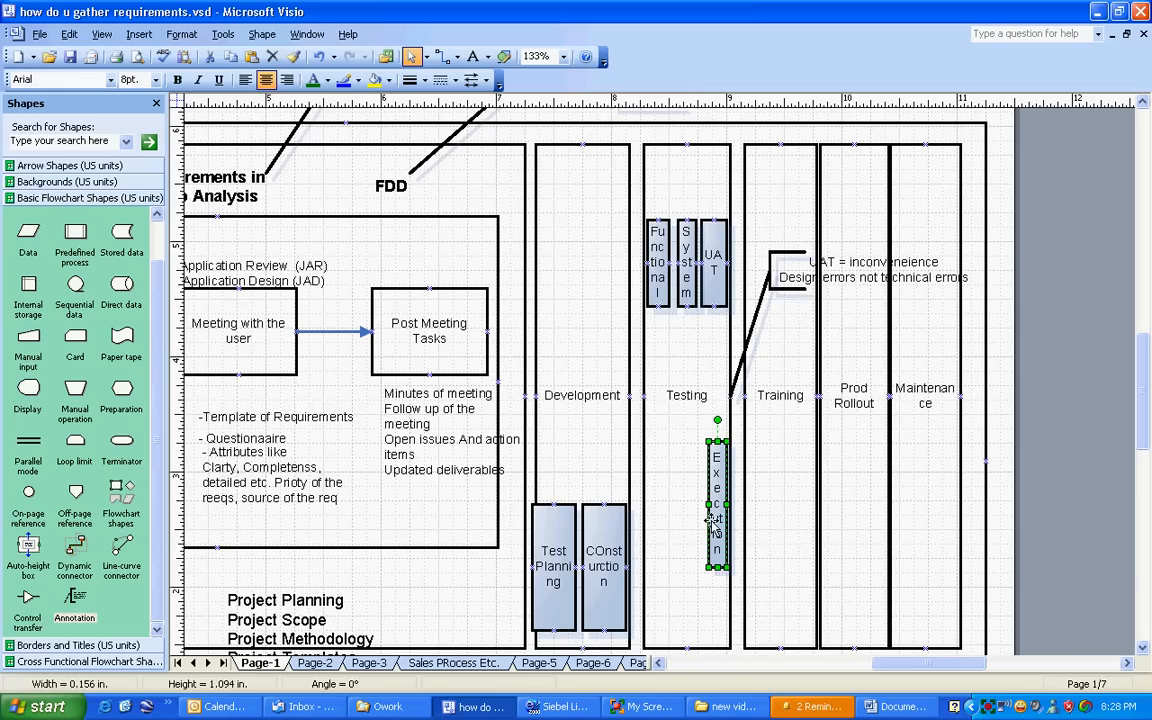
drag(718, 505, 686, 506)
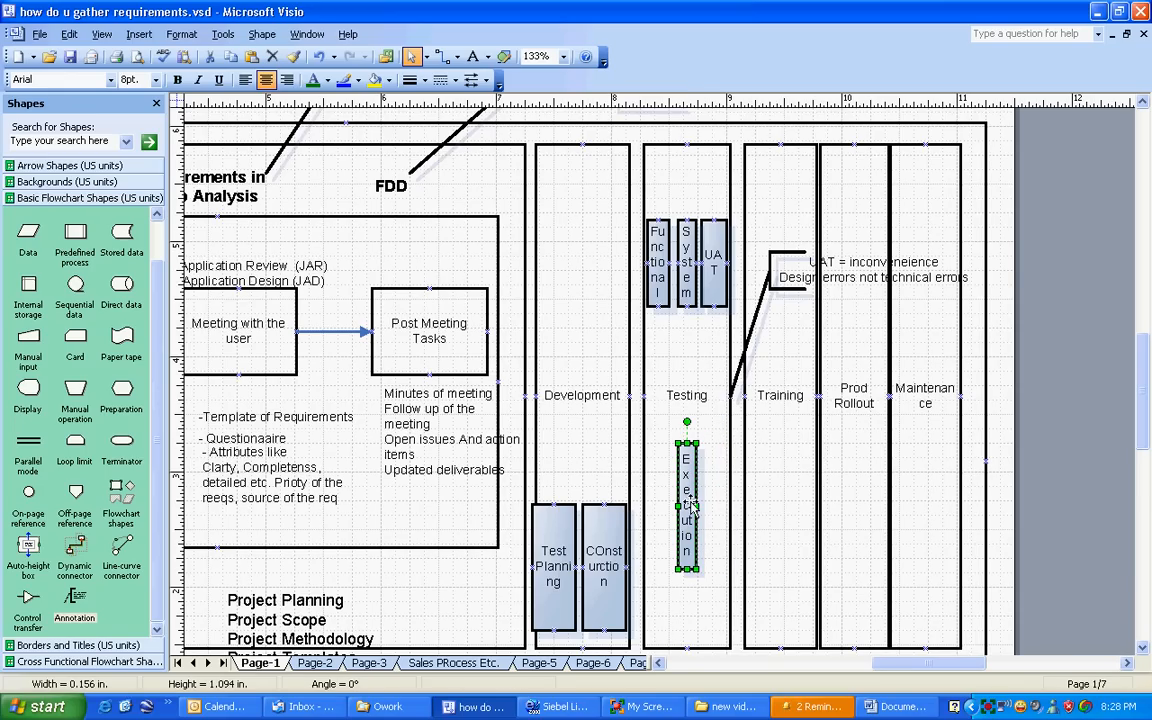
Step: Make two copies of the Execution box and align all three in a row beneath the Functional, System and UAT boxes
key(ctrl+c)
key(ctrl+v)
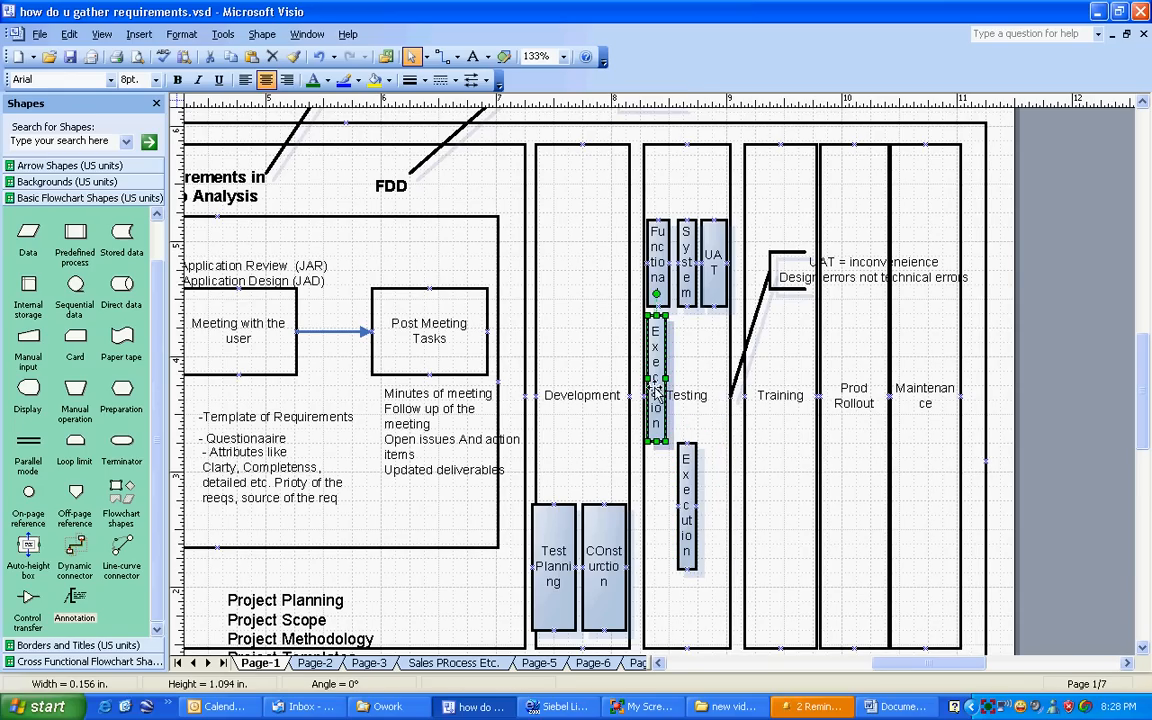
drag(655, 387, 712, 504)
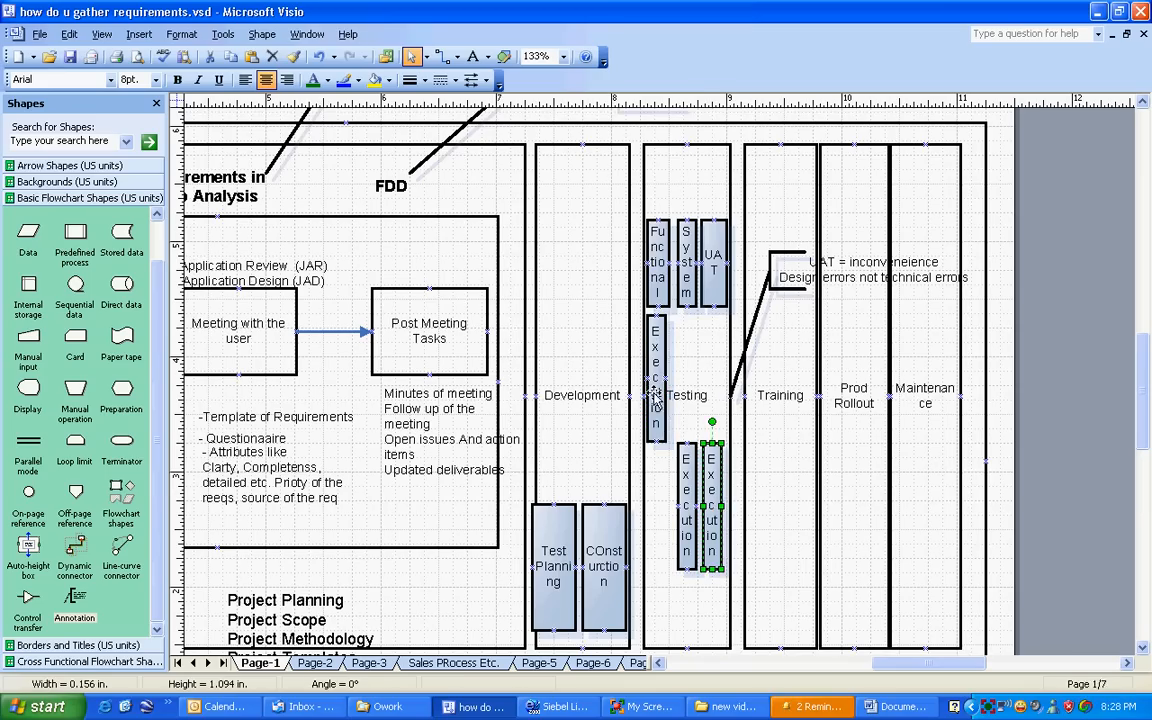
drag(657, 420, 658, 546)
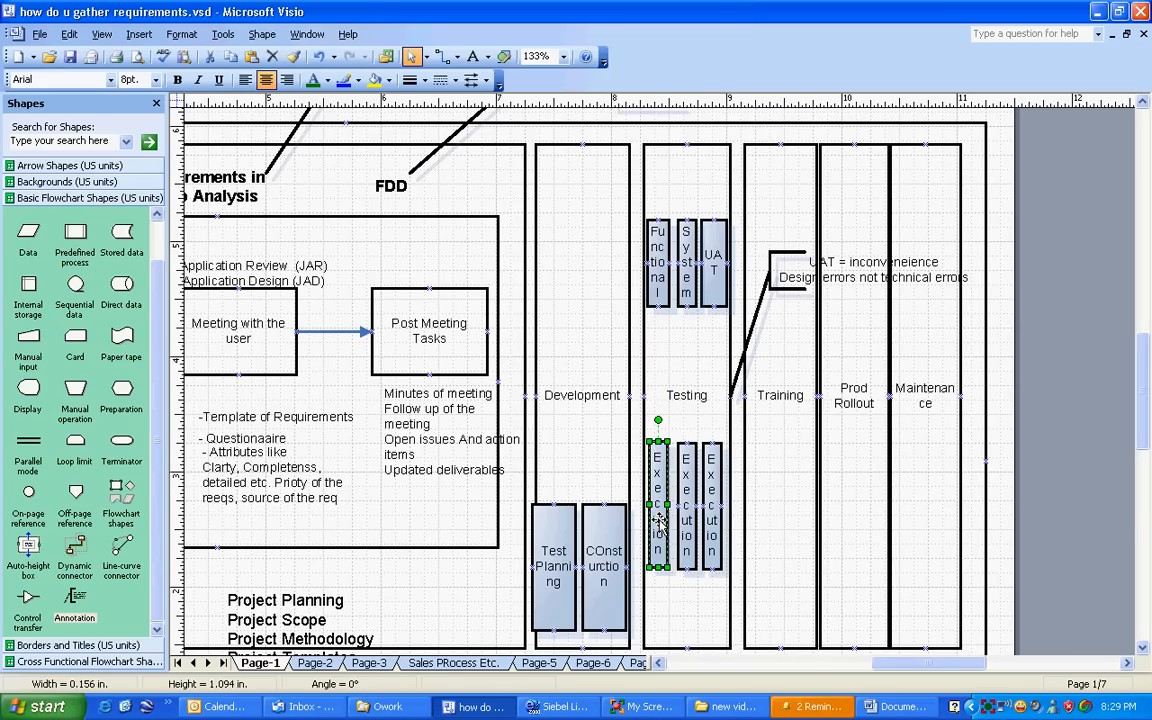
click(689, 609)
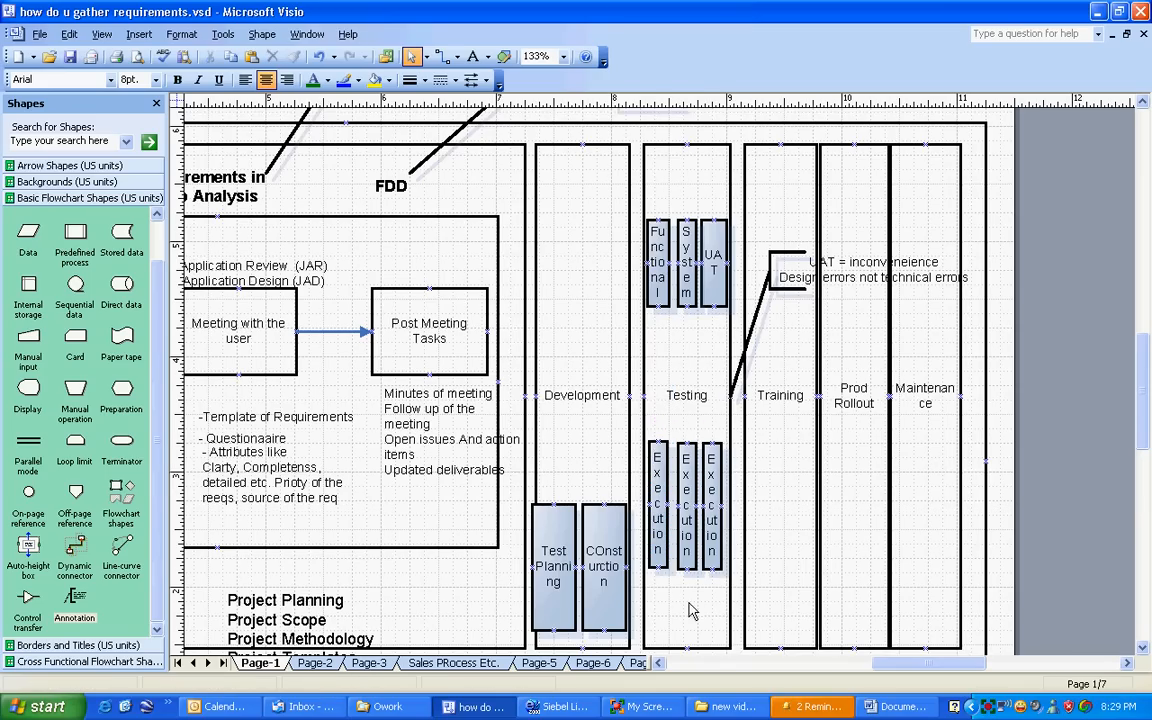
click(656, 277)
click(657, 497)
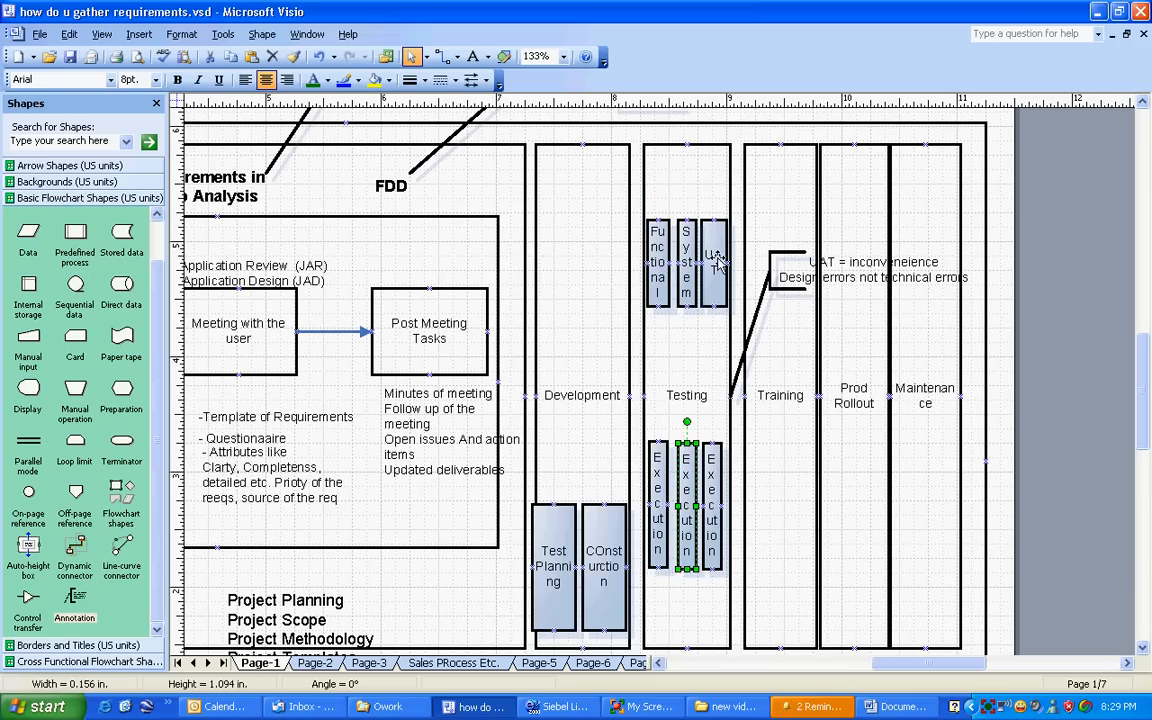
click(713, 262)
click(710, 470)
click(545, 522)
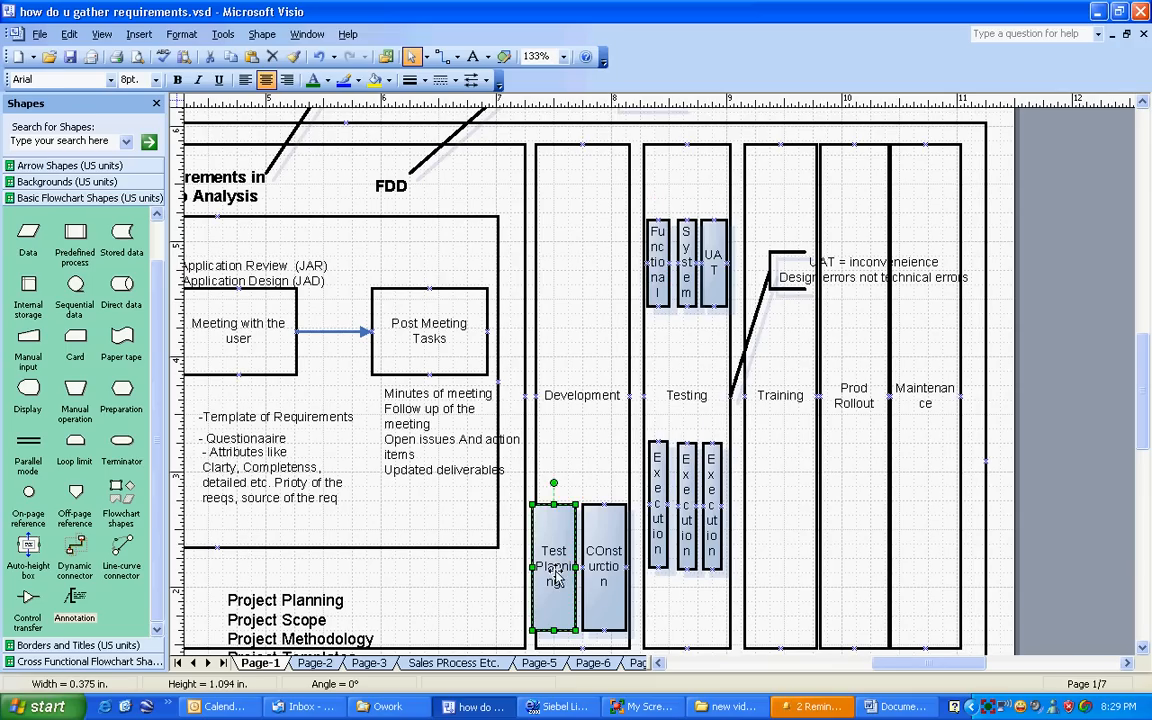
click(604, 581)
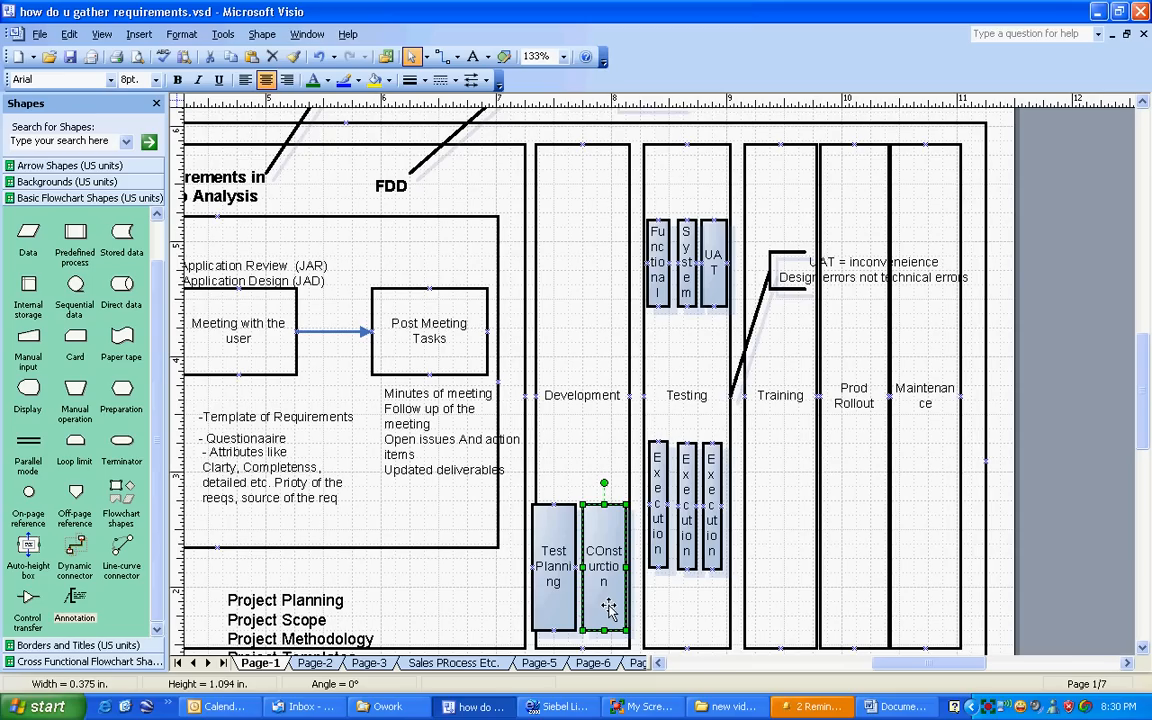
Step: Move the Test Planning box just before the Development column and widen it to 0.625 in.; widen the COnsturction box to 0.75 in
scroll(607, 600, down, 1)
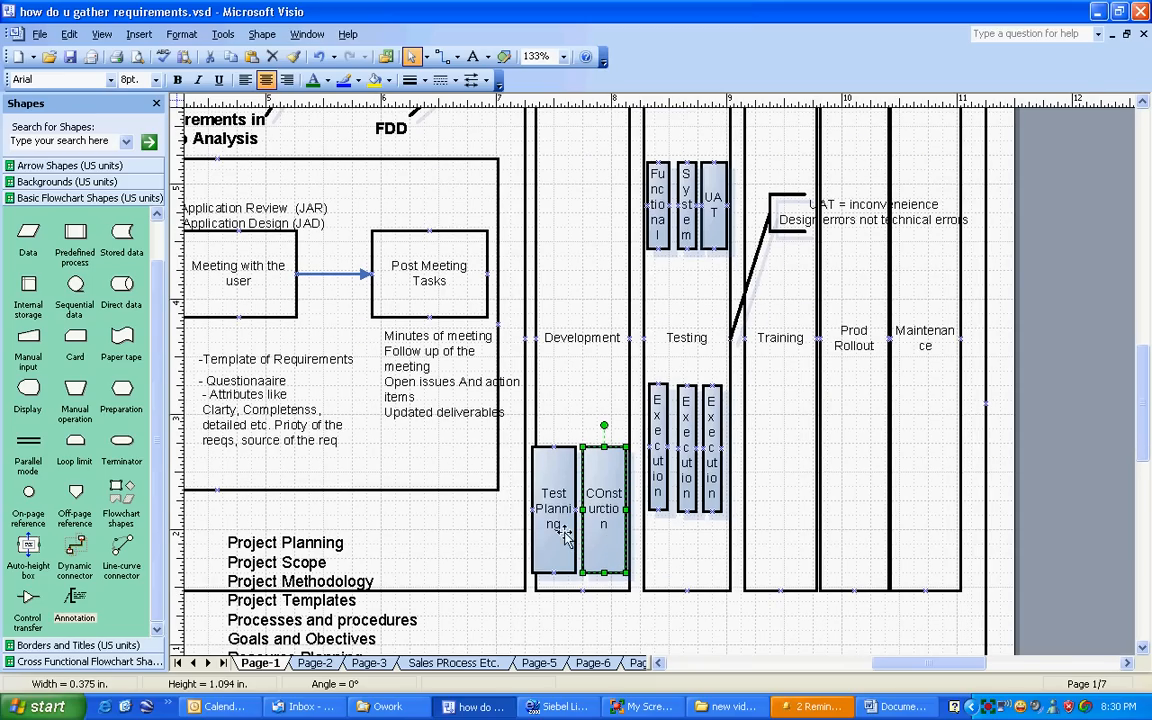
drag(557, 518, 500, 518)
drag(604, 512, 627, 514)
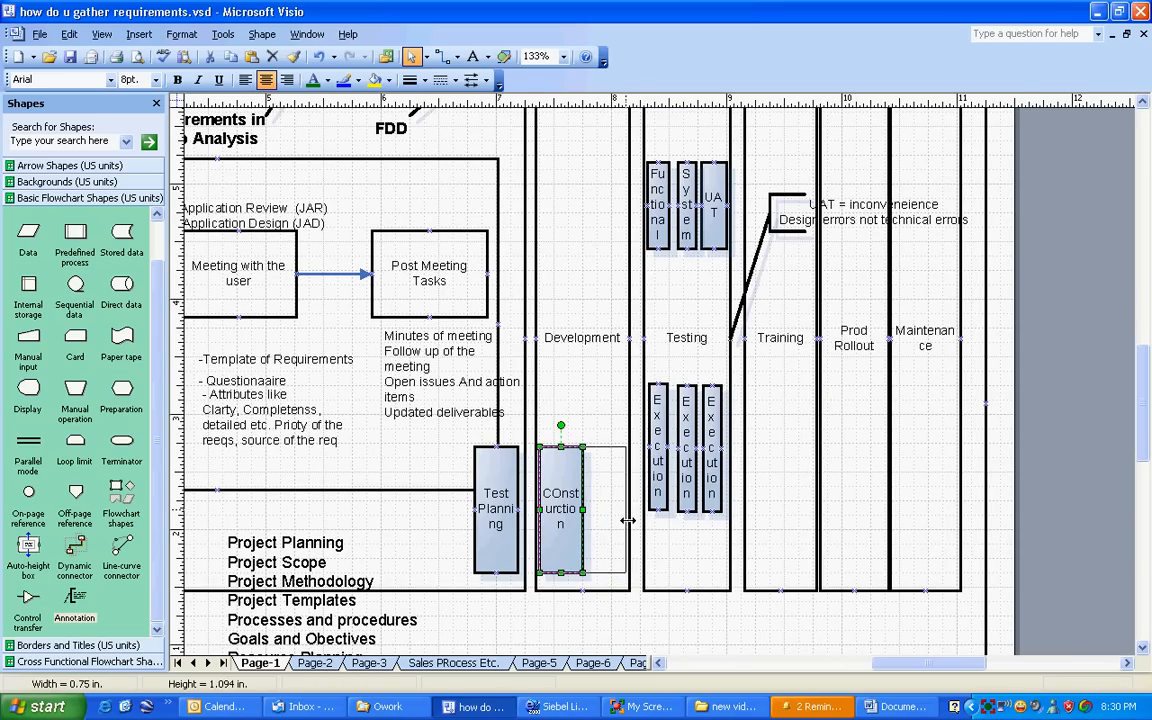
click(479, 464)
drag(474, 449, 446, 460)
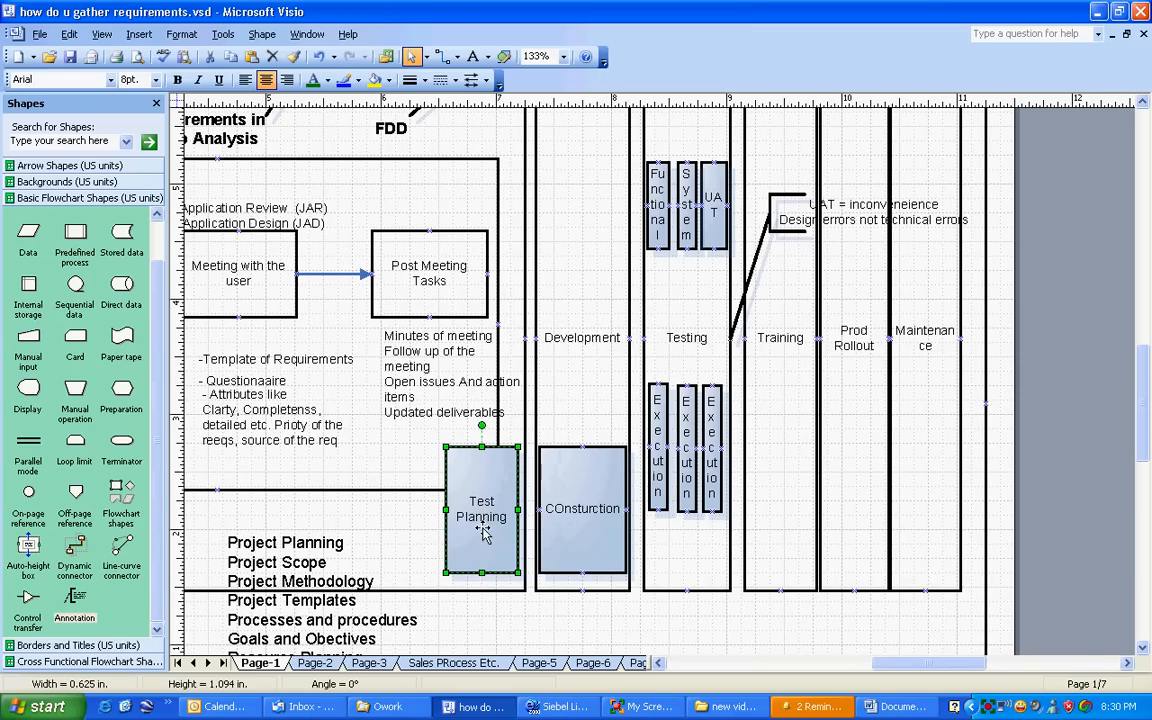
Step: Shift the COnsturction box toward the Testing column over the first Execution box, and move it back into the Development column
click(571, 458)
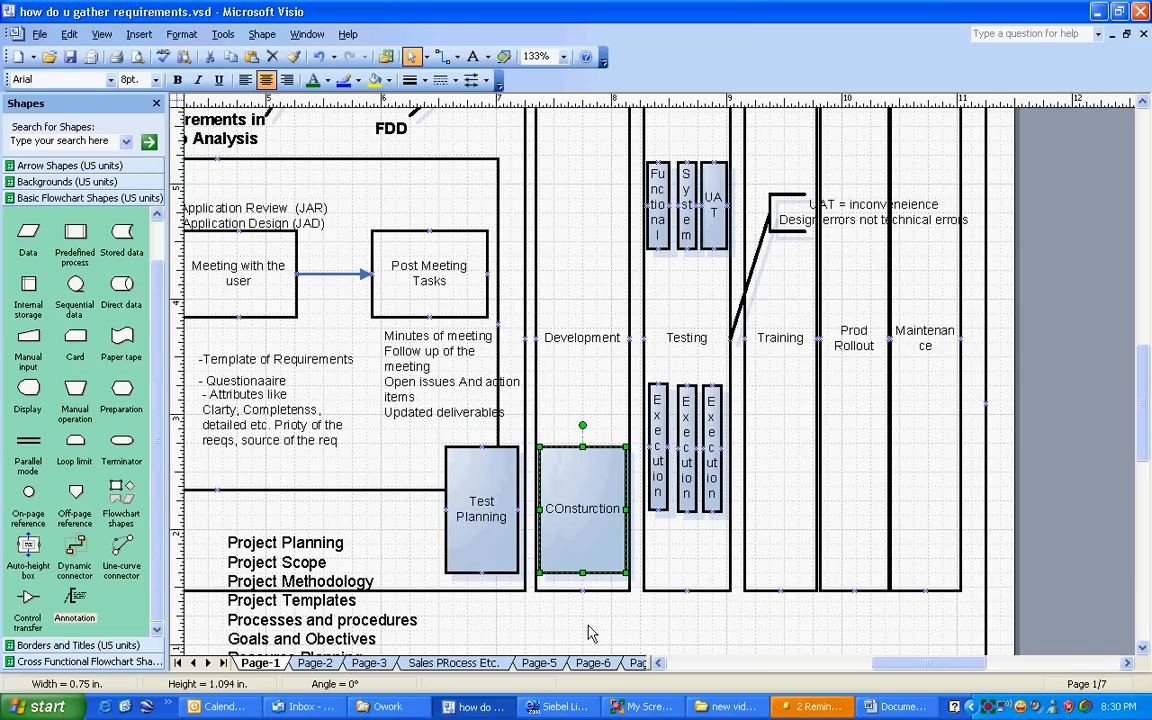
click(627, 424)
click(590, 514)
drag(548, 506, 581, 506)
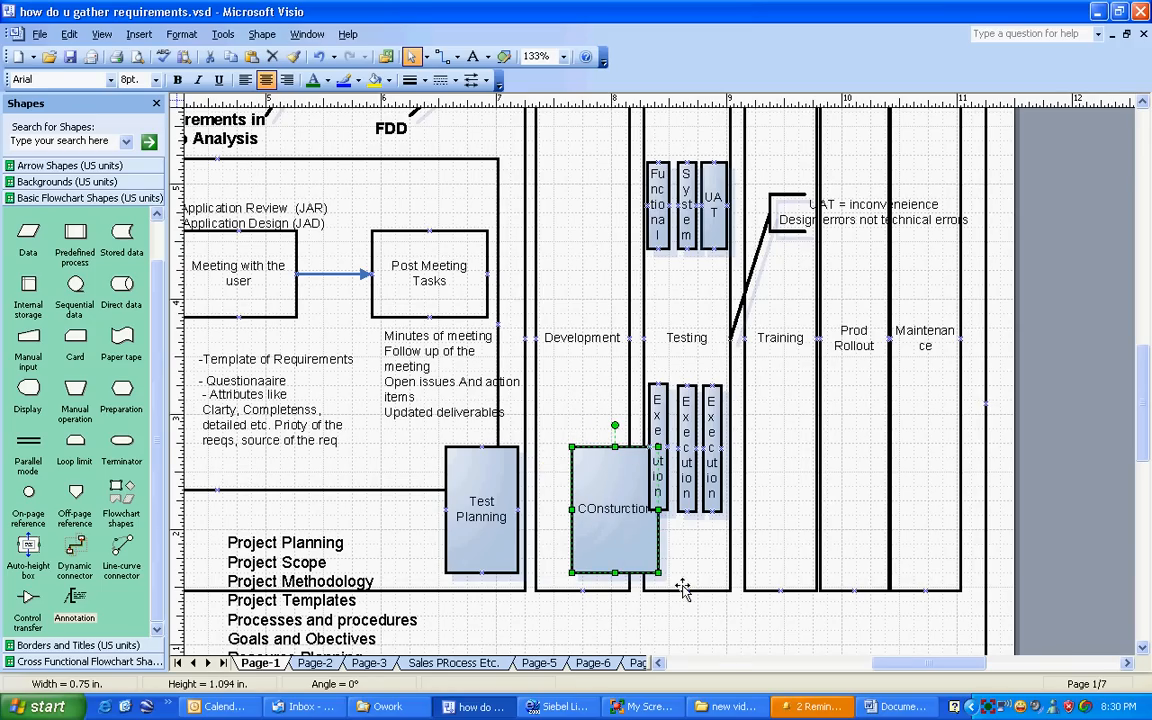
drag(611, 498, 580, 499)
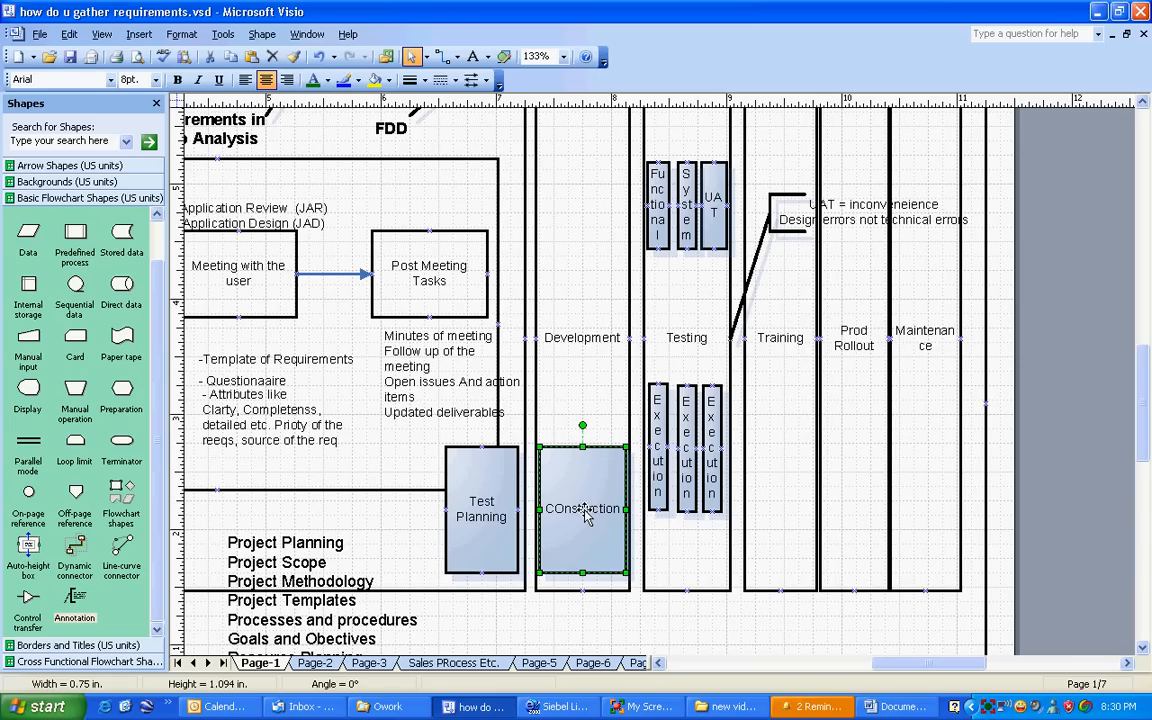
Step: Examine how the test types, Execution boxes, FDD label, Test Planning and COnsturction boxes relate to the Development and Testing phases
click(680, 338)
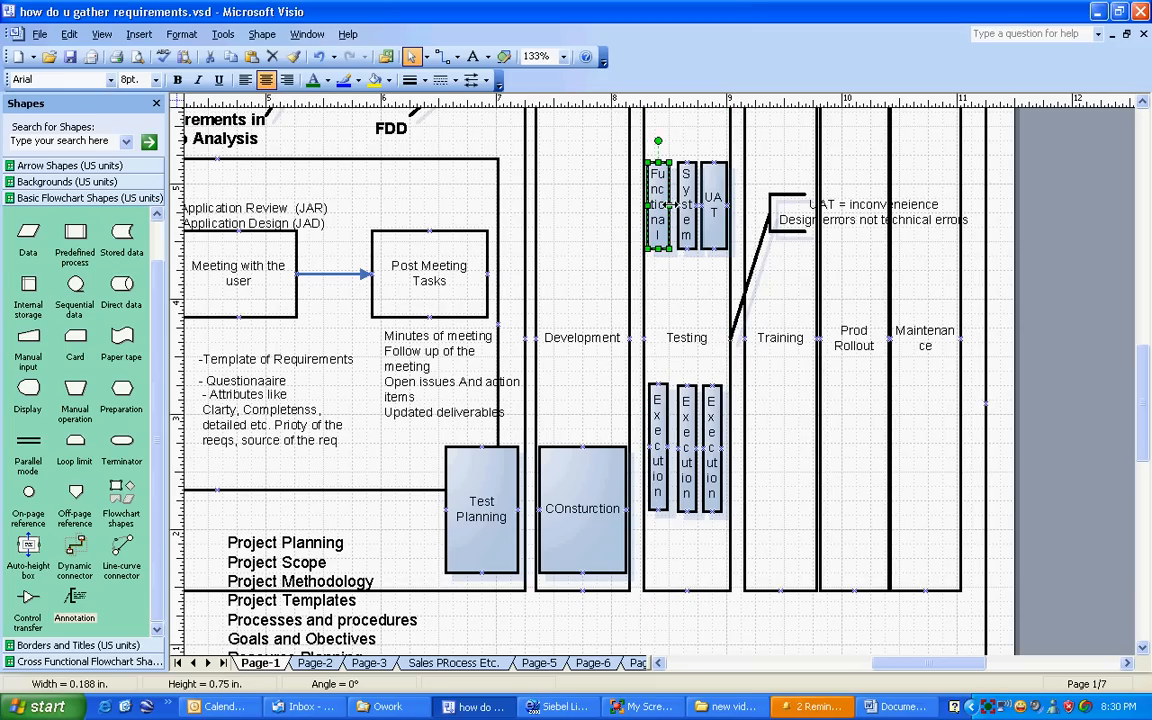
click(684, 205)
drag(418, 427, 754, 592)
drag(361, 364, 795, 618)
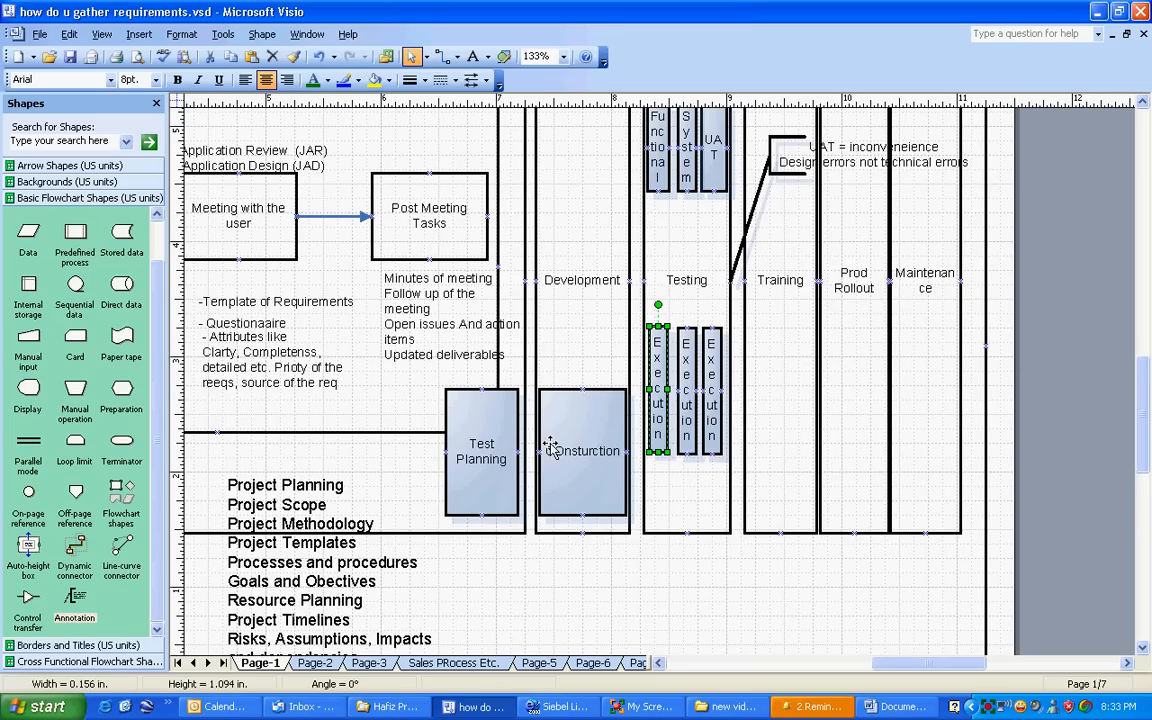
scroll(550, 450, up, 2)
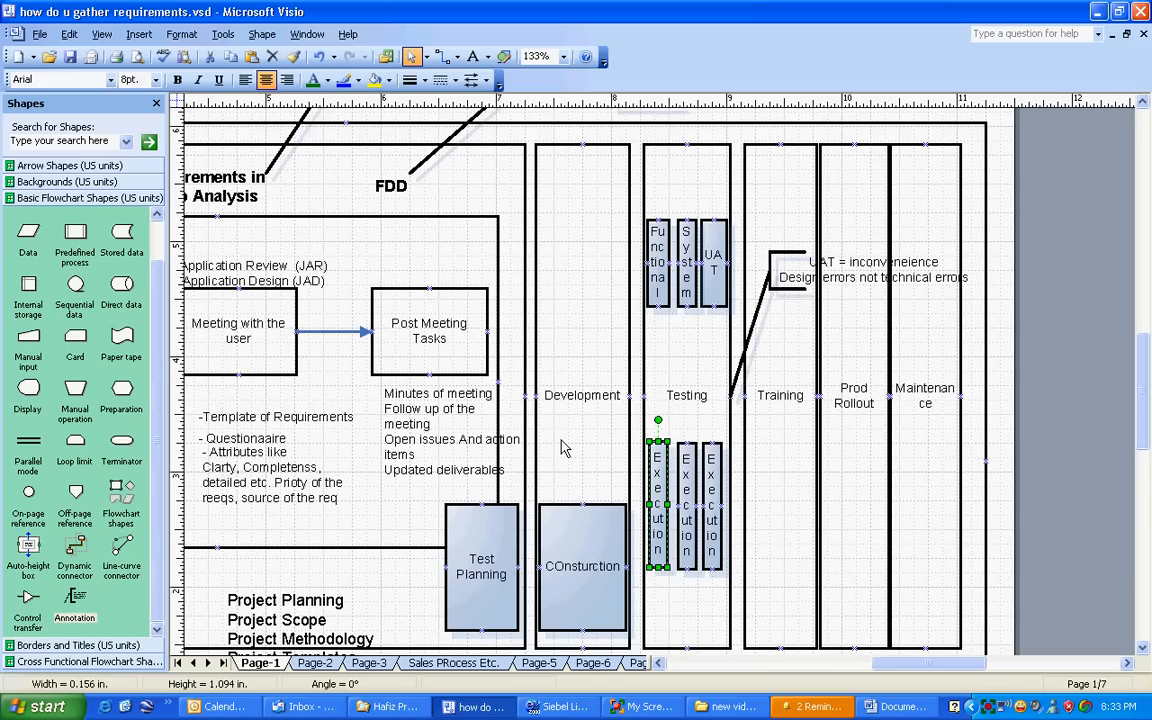
click(382, 182)
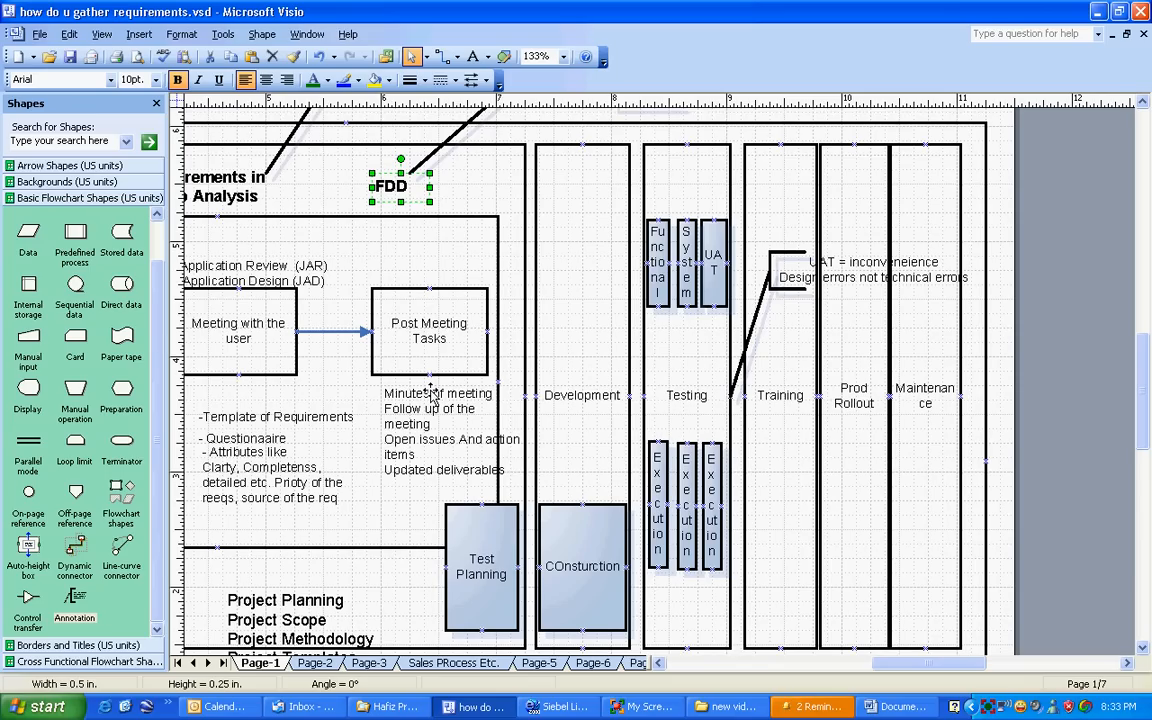
mouse_move(928, 662)
mouse_down()
mouse_move(863, 665)
mouse_move(882, 665)
mouse_up()
click(248, 178)
click(199, 178)
scroll(599, 627, down, 1)
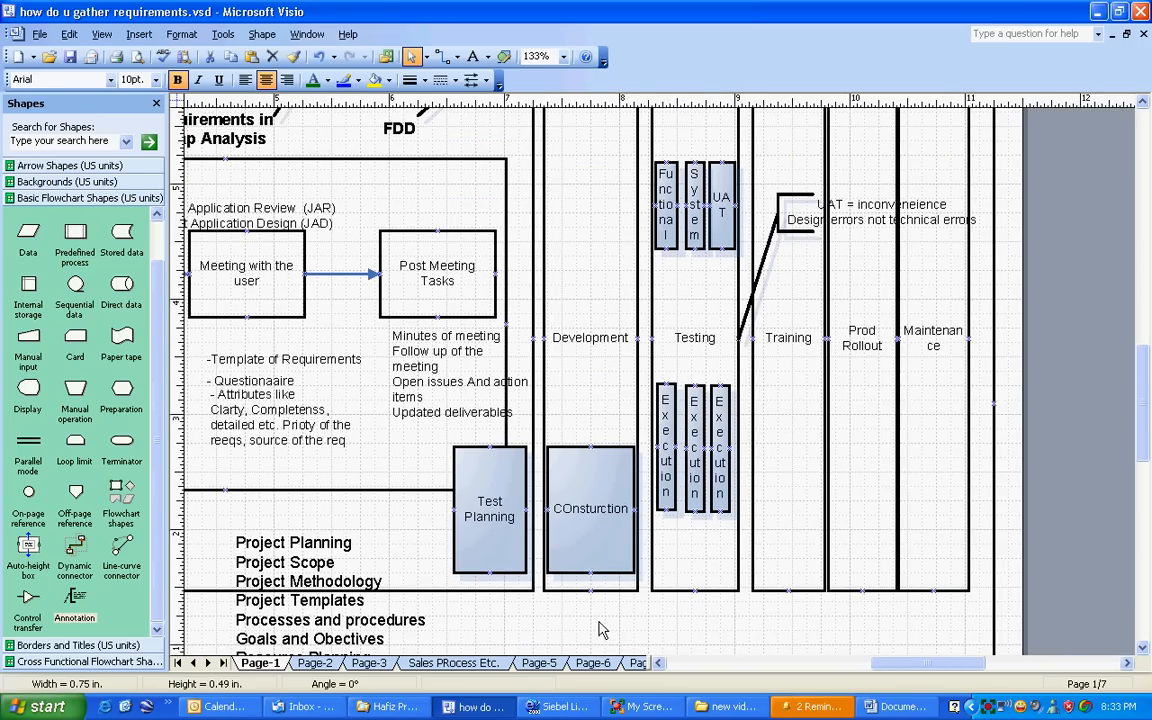
click(588, 525)
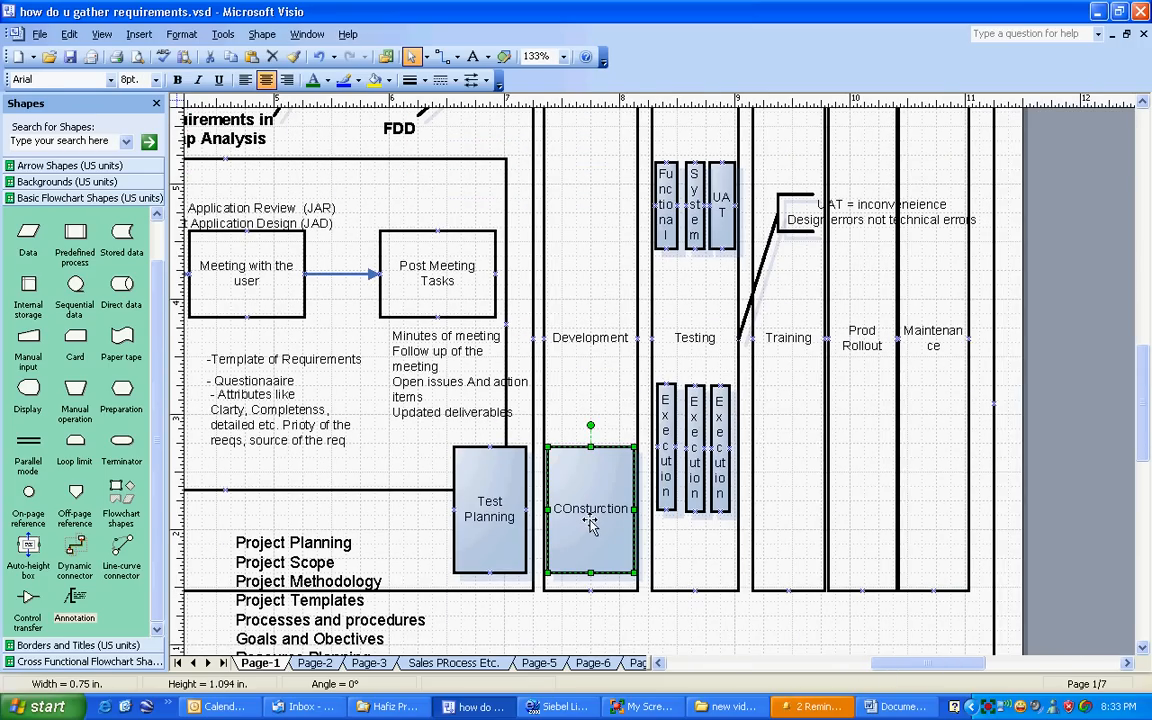
click(568, 340)
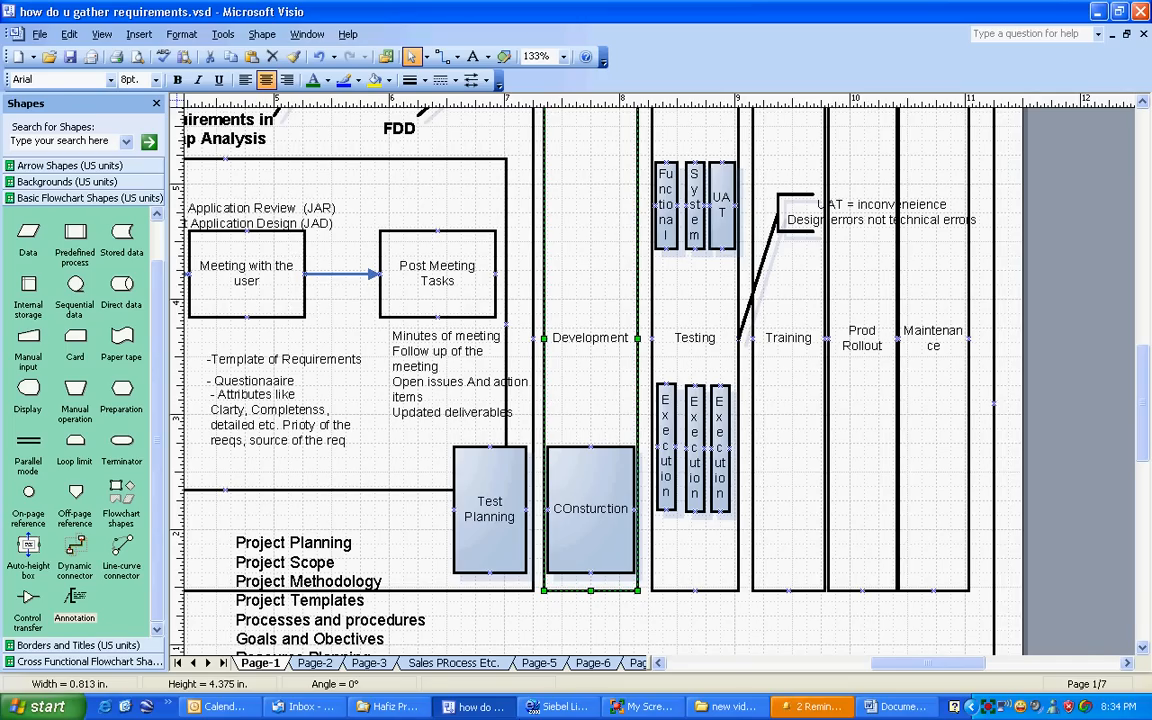
Step: Switch to the Word test script and examine its system test cases, highlighting the navigation, displayed-columns and three-mandatory-field cases
key(alt+Tab)
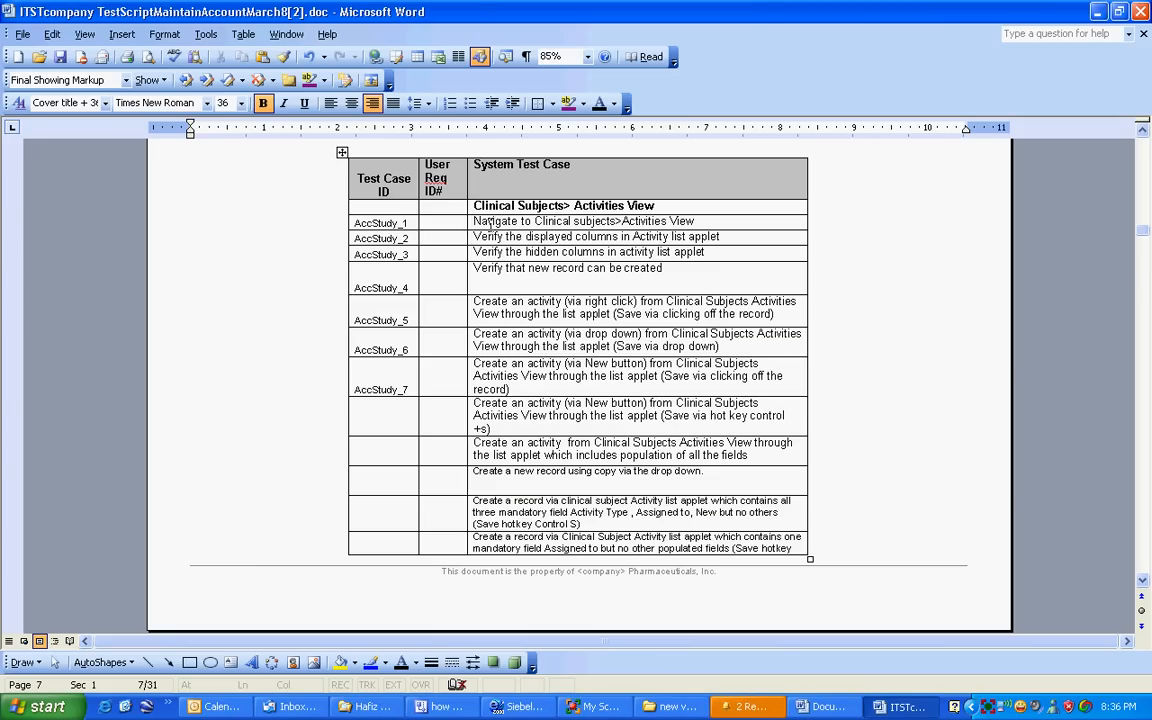
drag(468, 220, 696, 221)
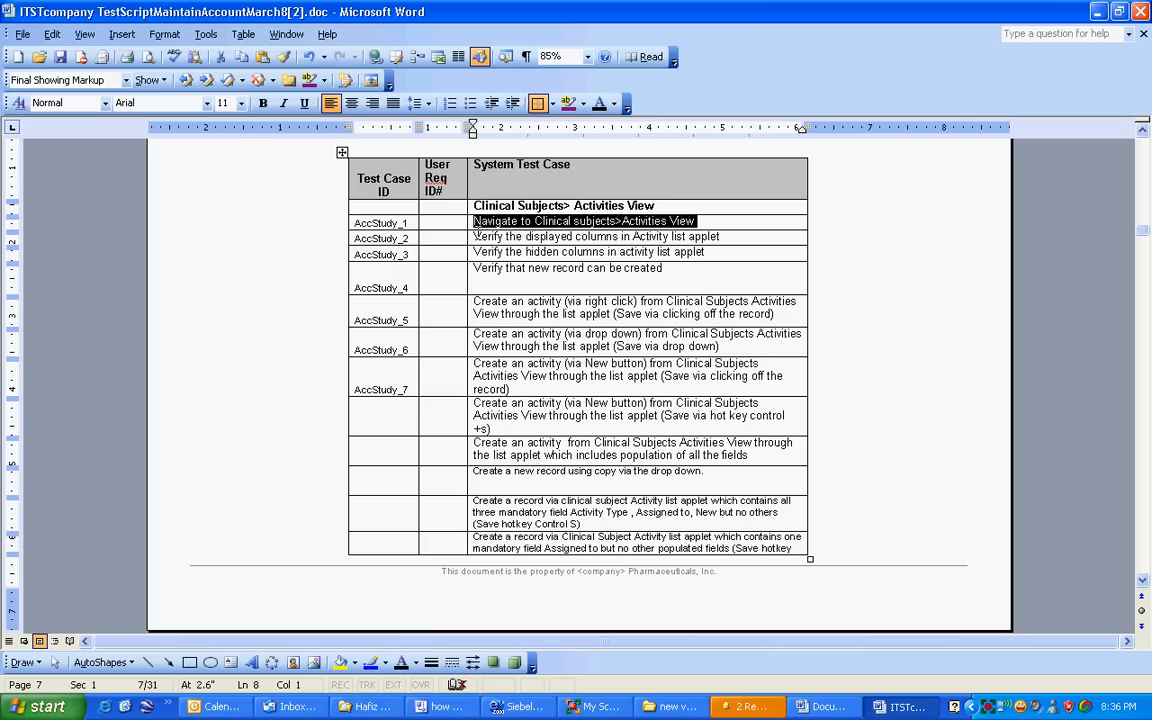
drag(473, 236, 640, 218)
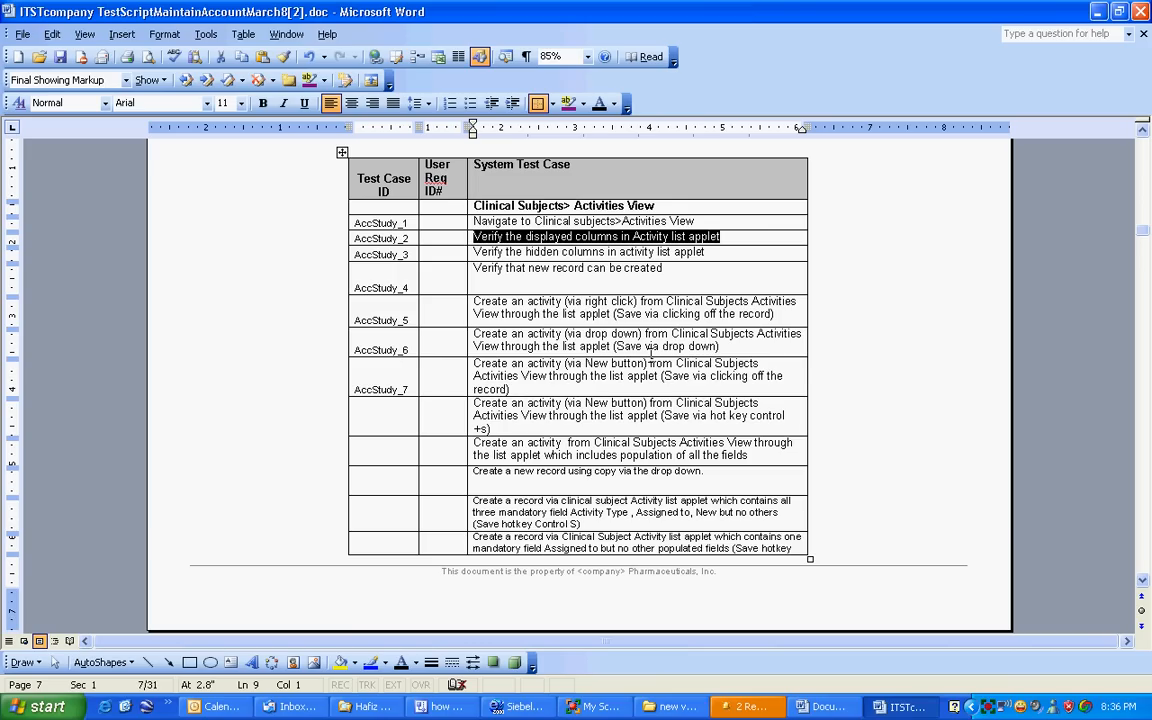
scroll(651, 352, down, 4)
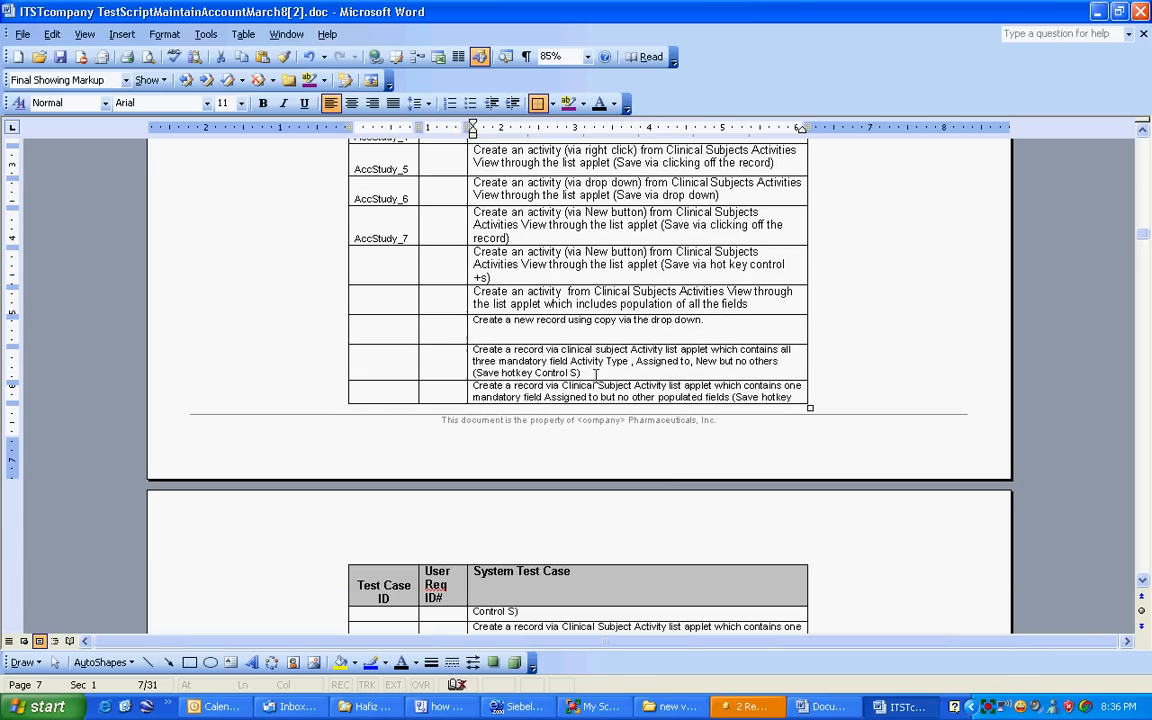
click(461, 350)
drag(462, 347, 459, 348)
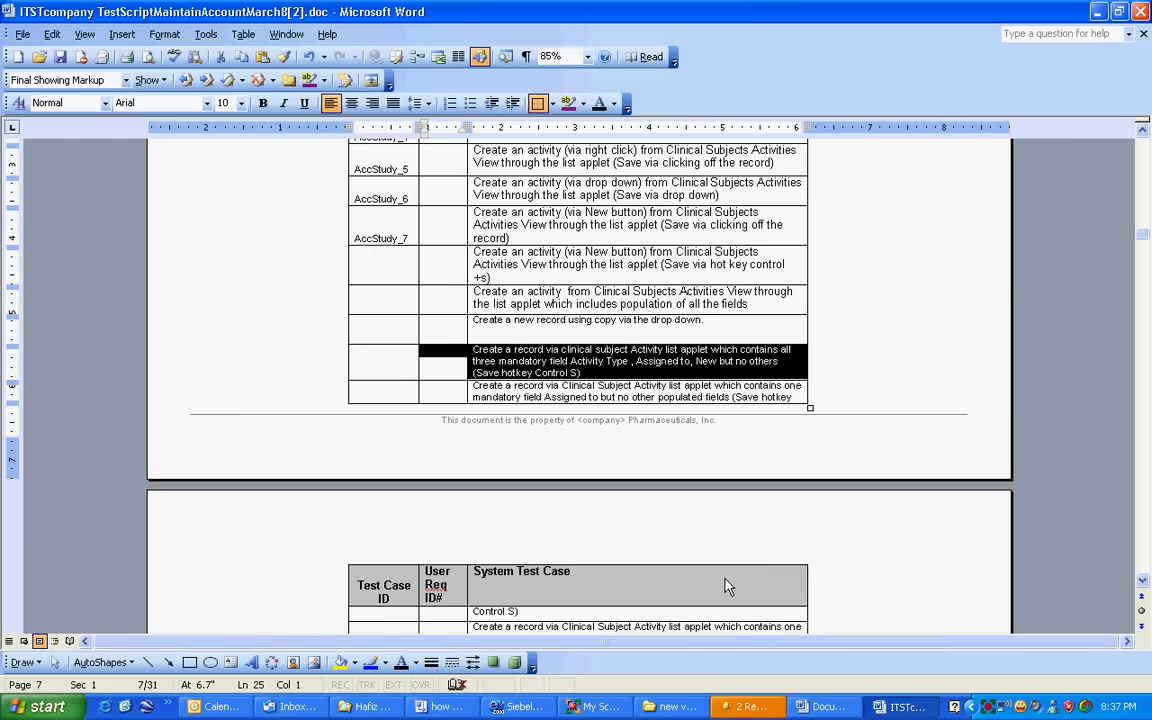
Step: Return to the Visio diagram and review how the FDD label, Test Planning box and COnsturction box relate to the Development phase
click(447, 707)
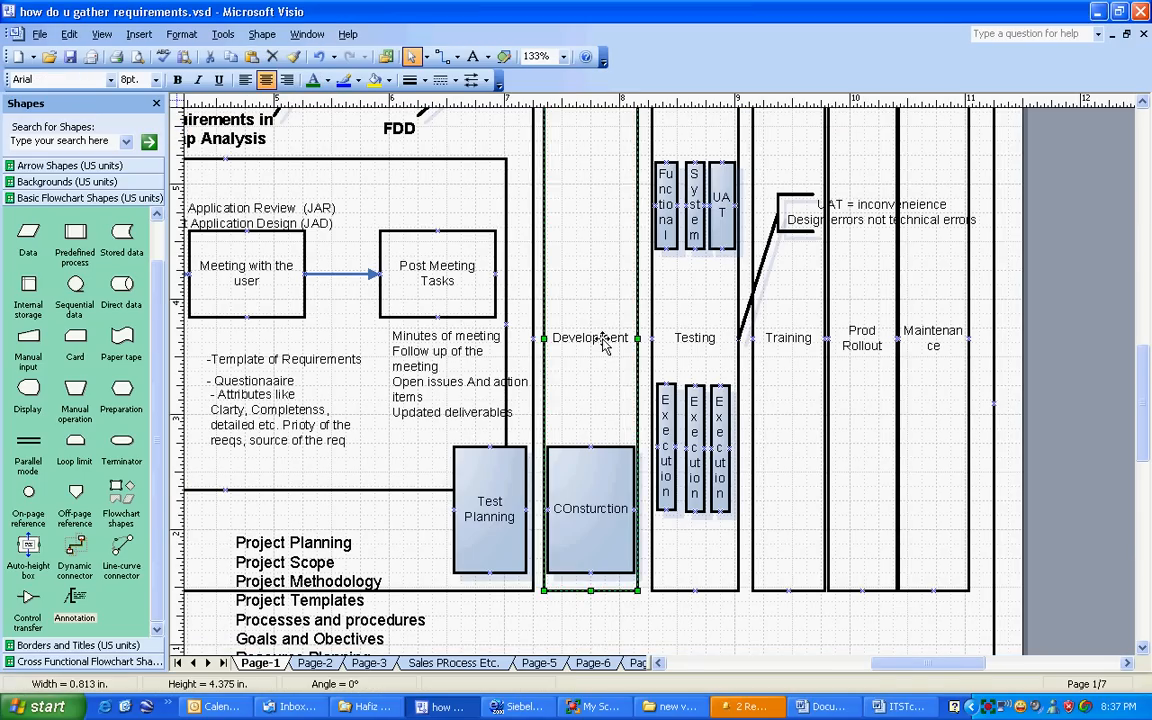
click(591, 512)
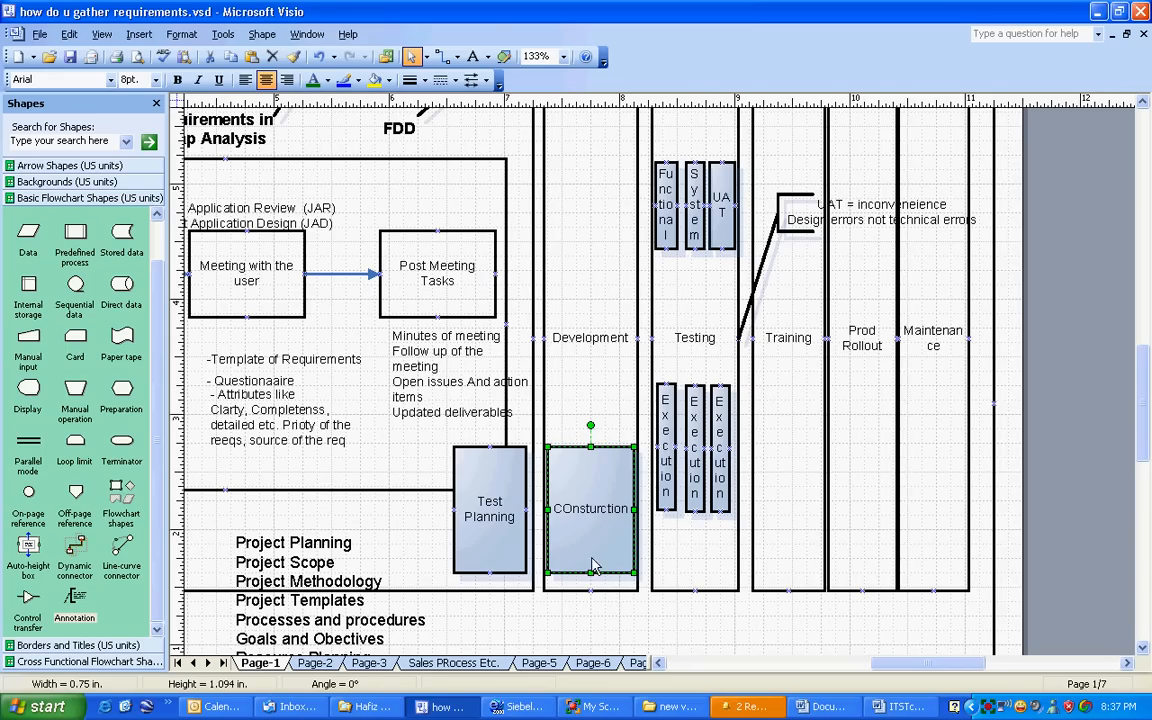
scroll(615, 580, down, 1)
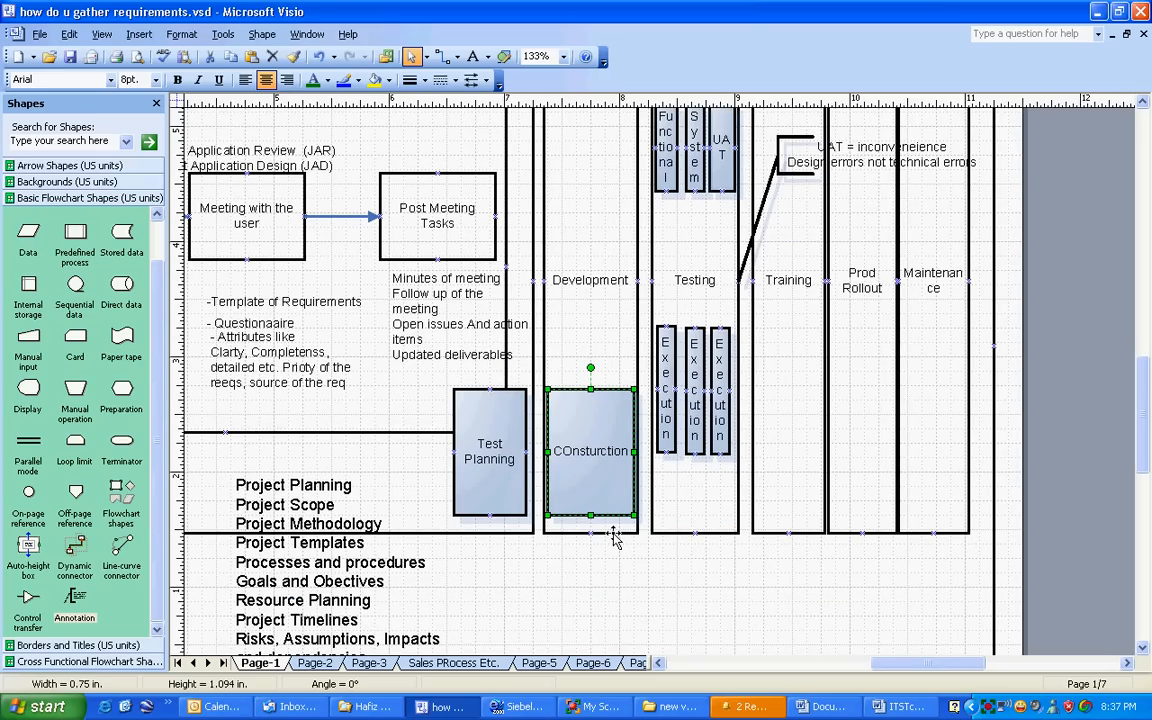
scroll(381, 289, up, 3)
click(398, 245)
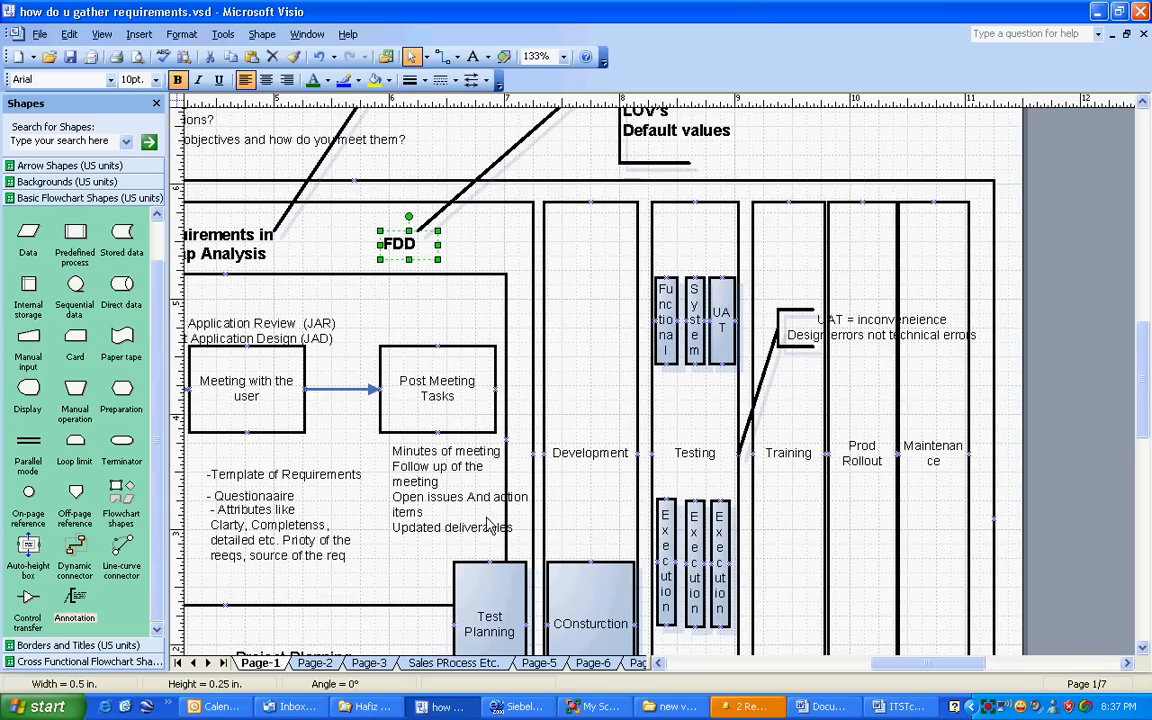
scroll(498, 522, down, 2)
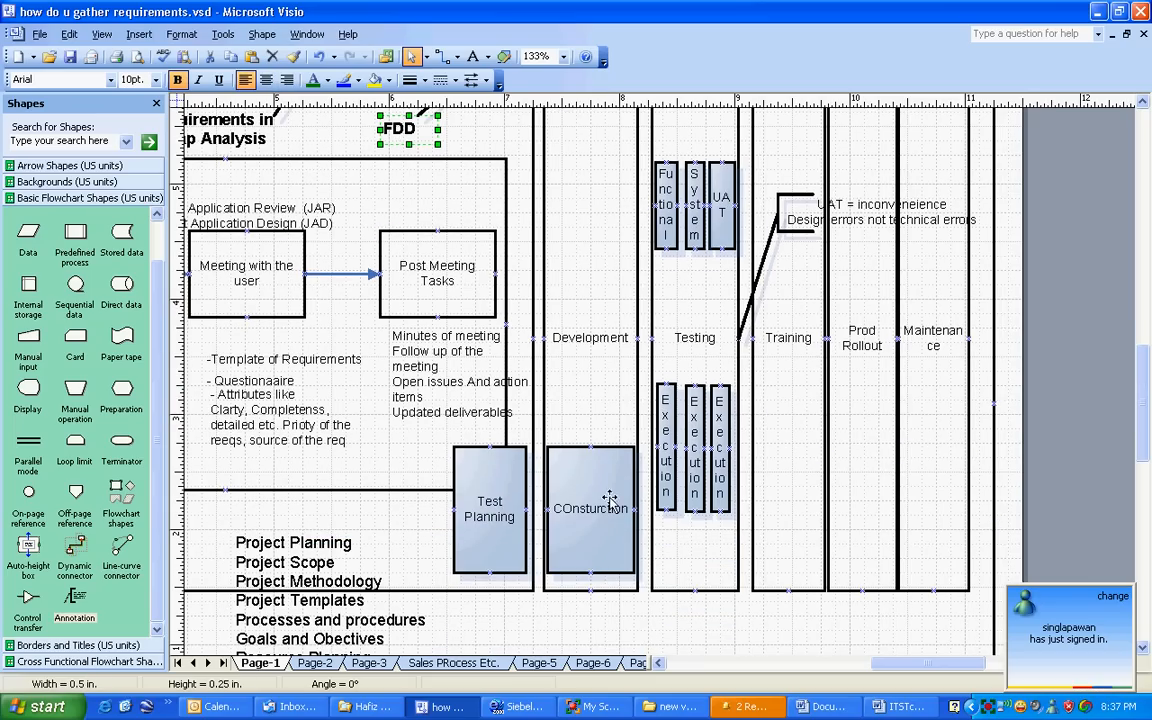
click(575, 525)
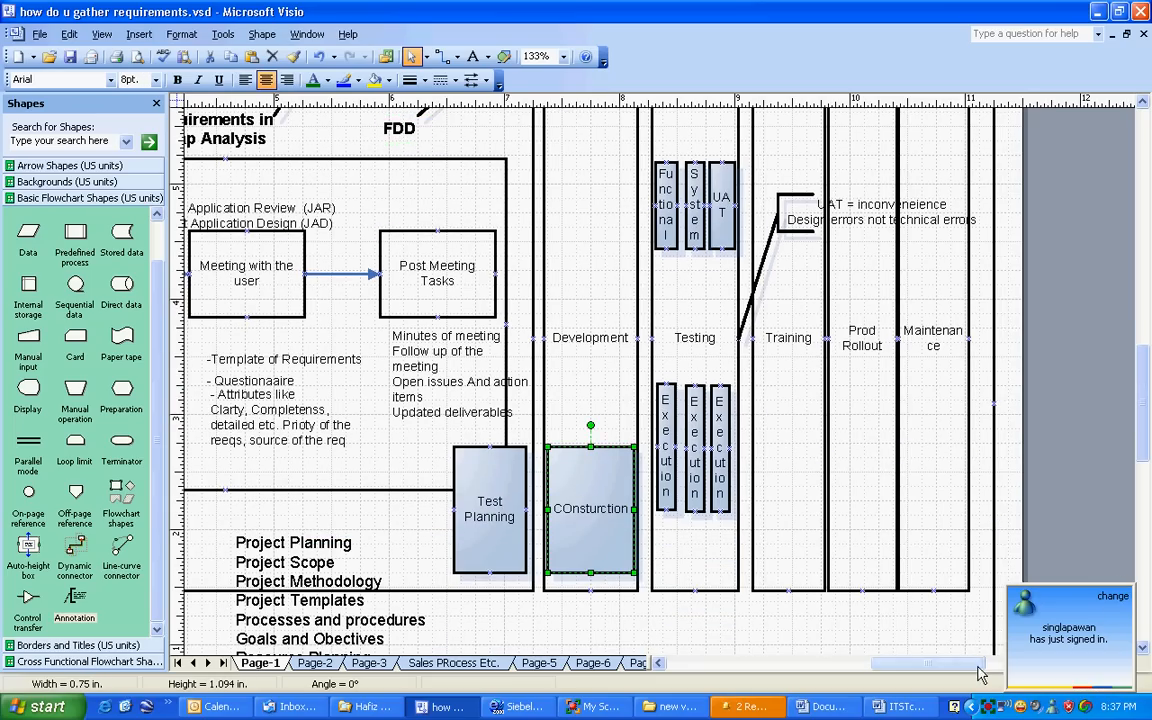
click(519, 527)
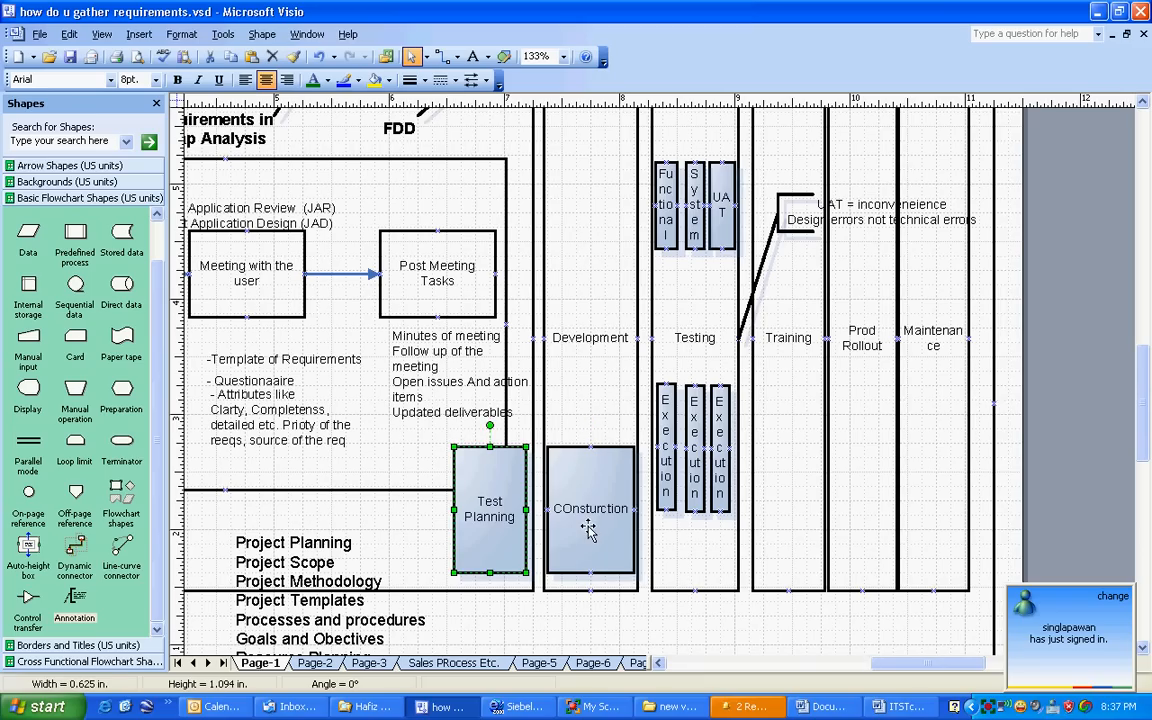
click(585, 540)
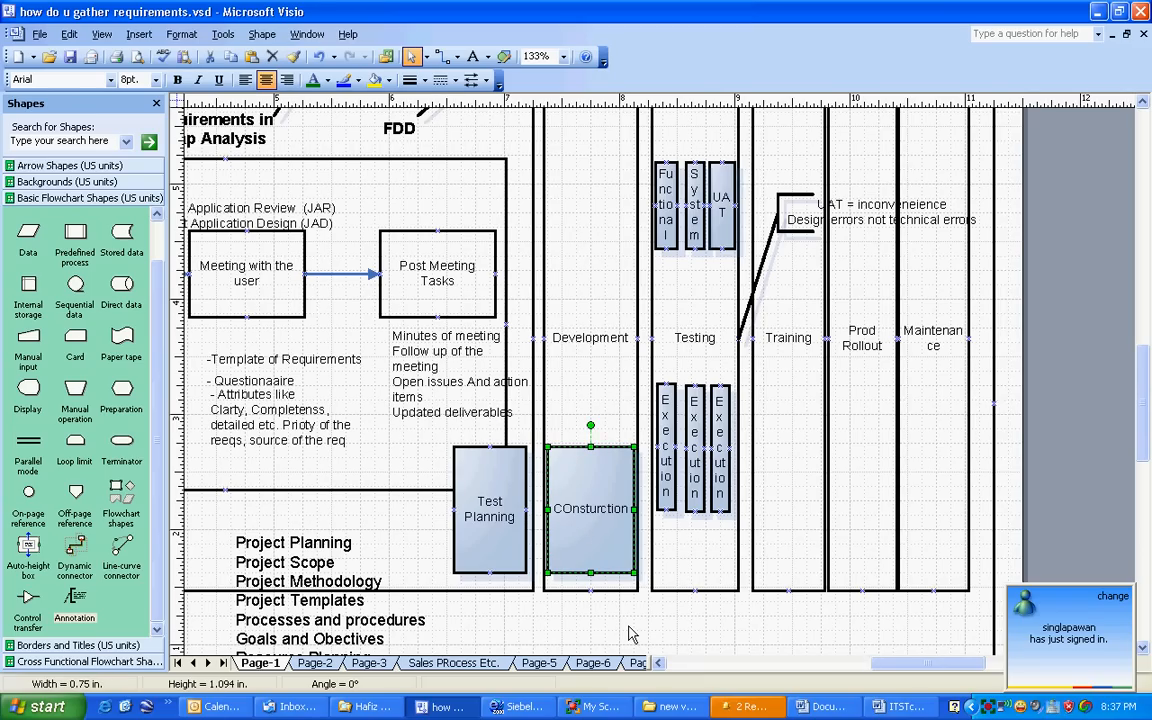
click(458, 476)
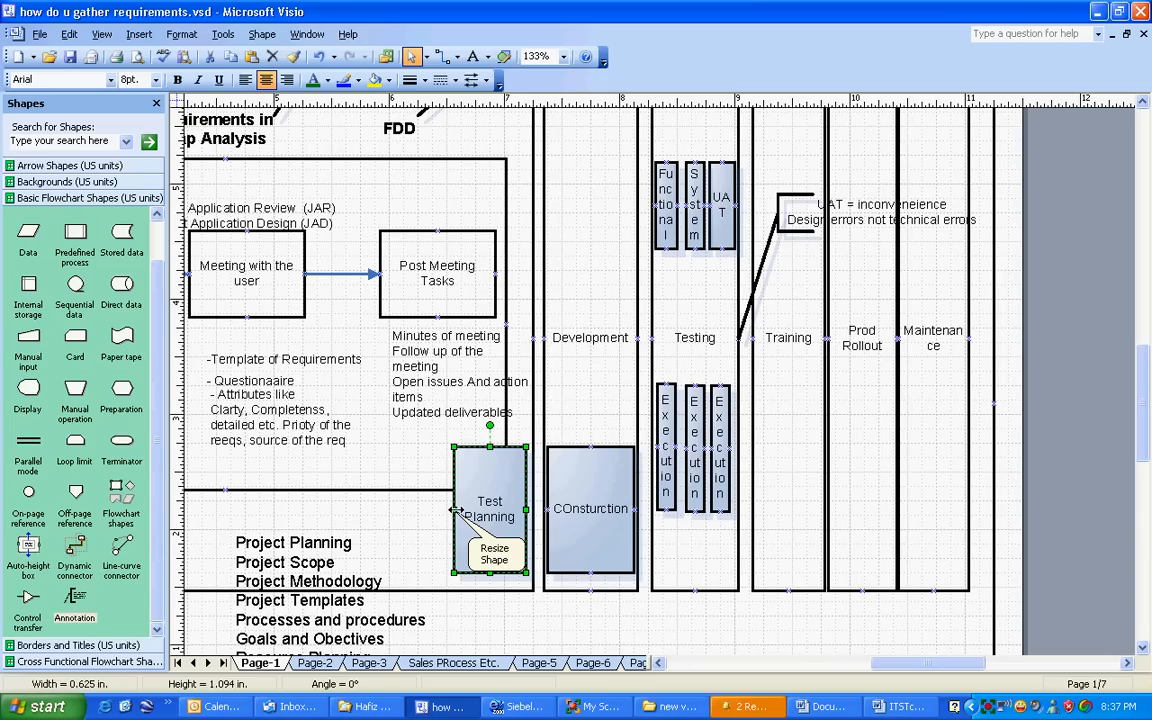
click(586, 510)
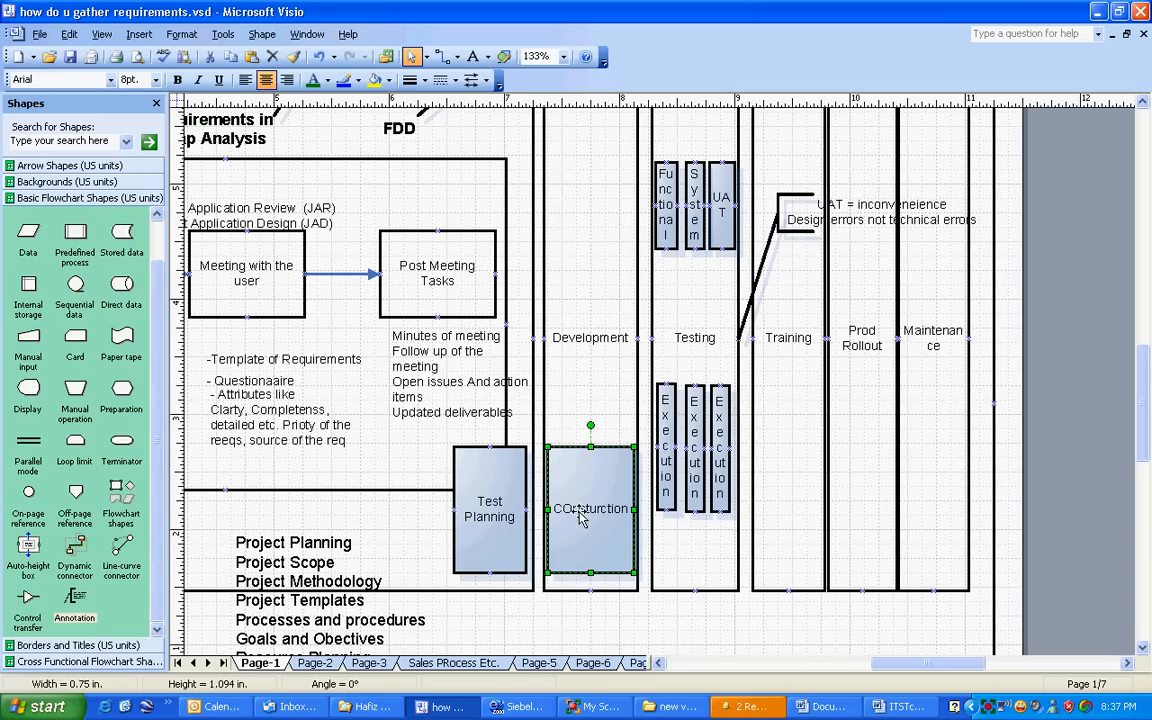
click(397, 141)
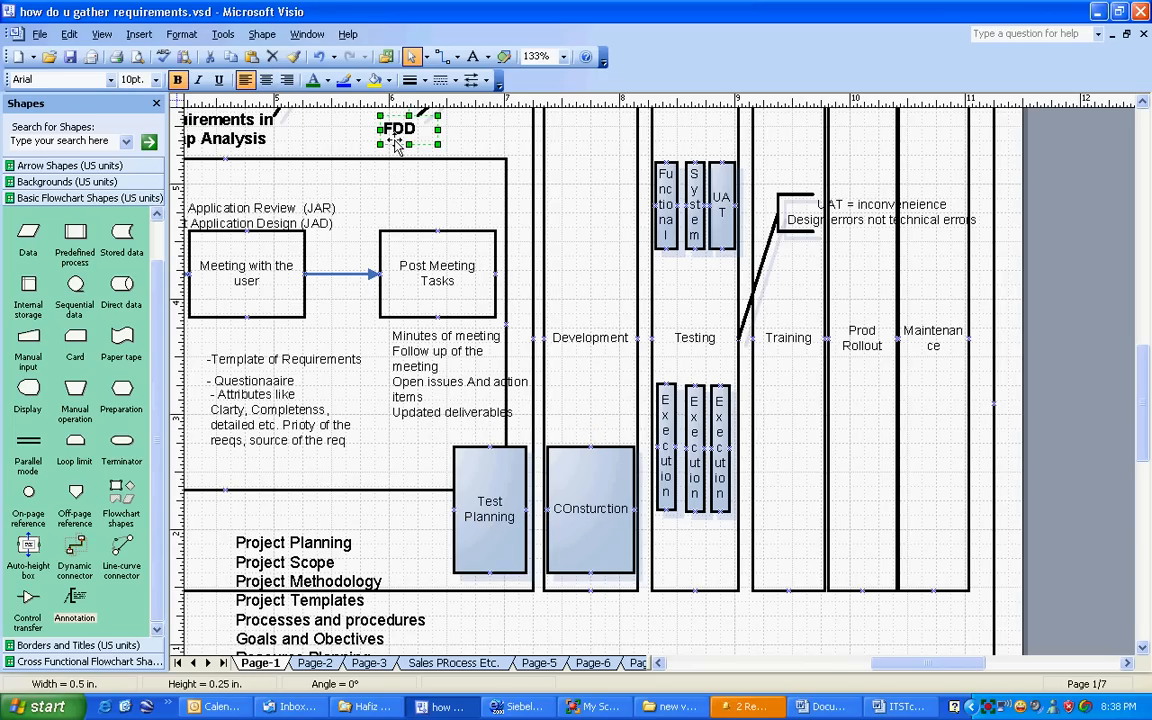